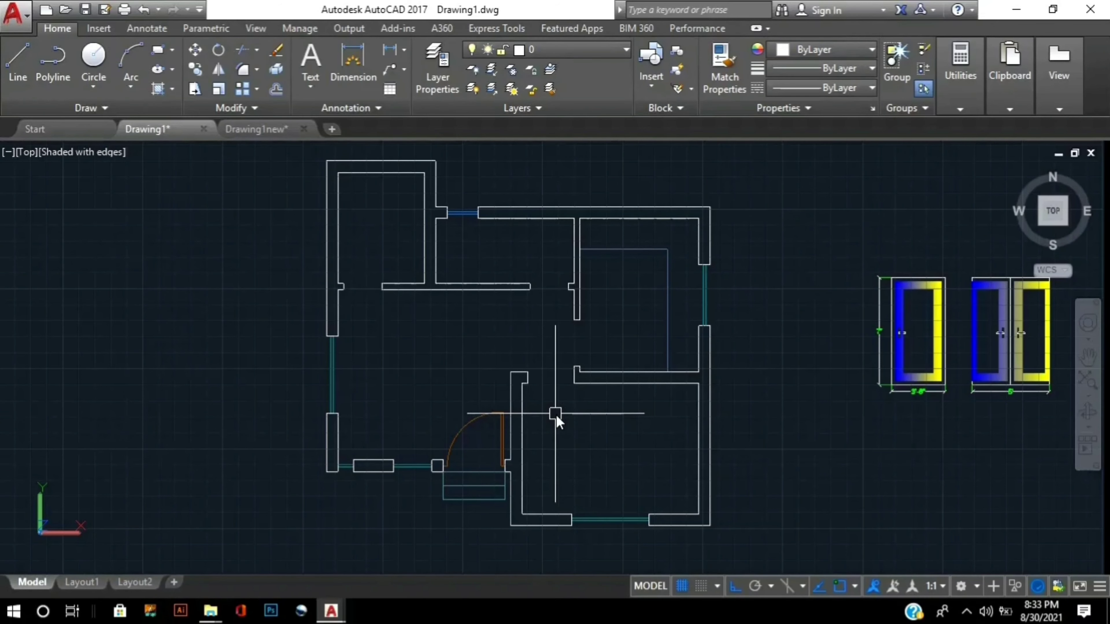
- Pan the floor plan to the right to leave empty drawing space on its left
middle_drag(490, 392, 655, 408)
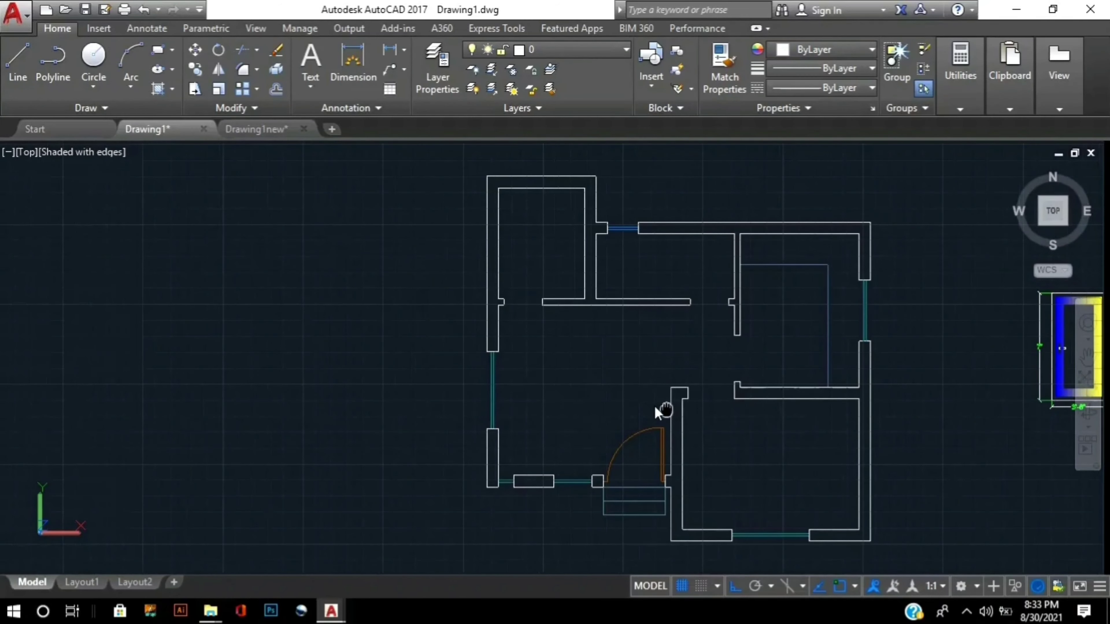
middle_drag(453, 403, 564, 413)
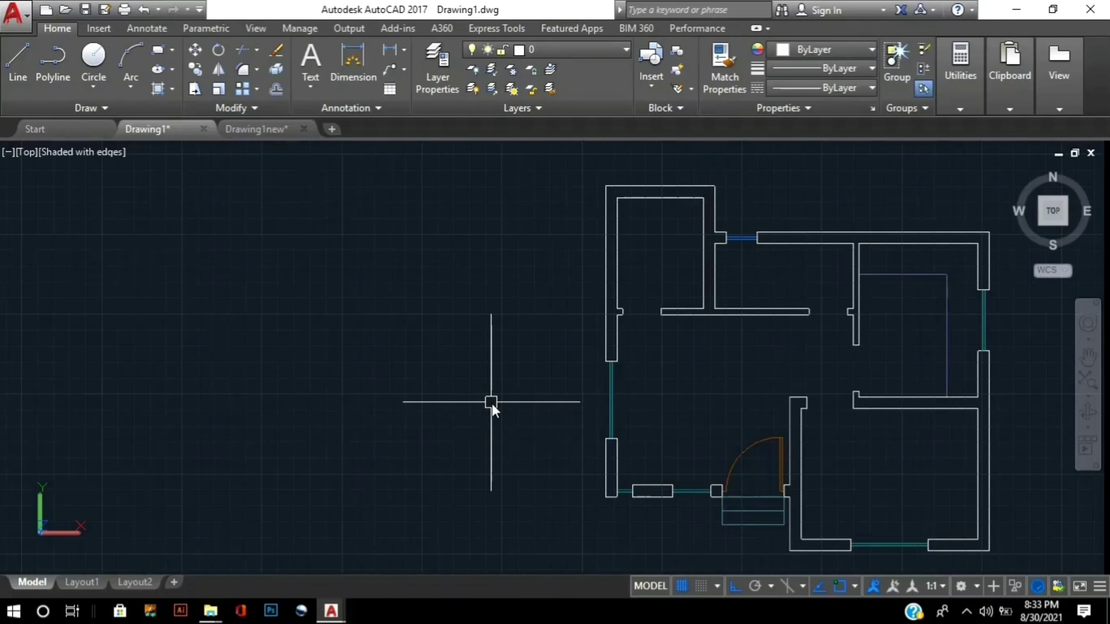
middle_drag(492, 404, 574, 408)
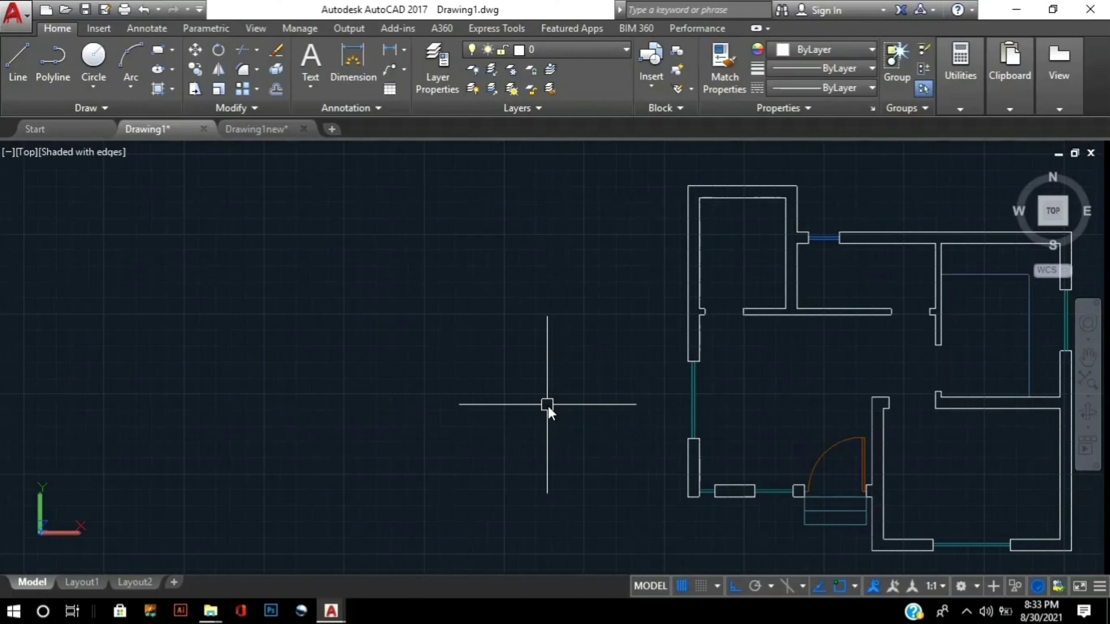
text(re)
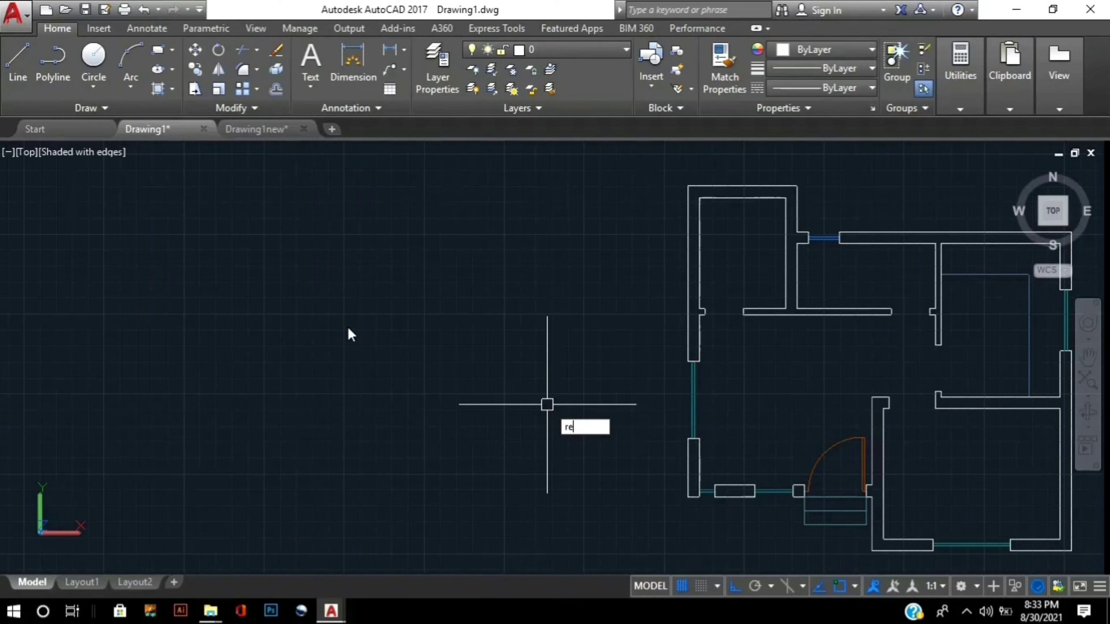
- Draw a large rectangle left of the floor plan and centre the view on it
key(Escape)
text(rec)
key(Return)
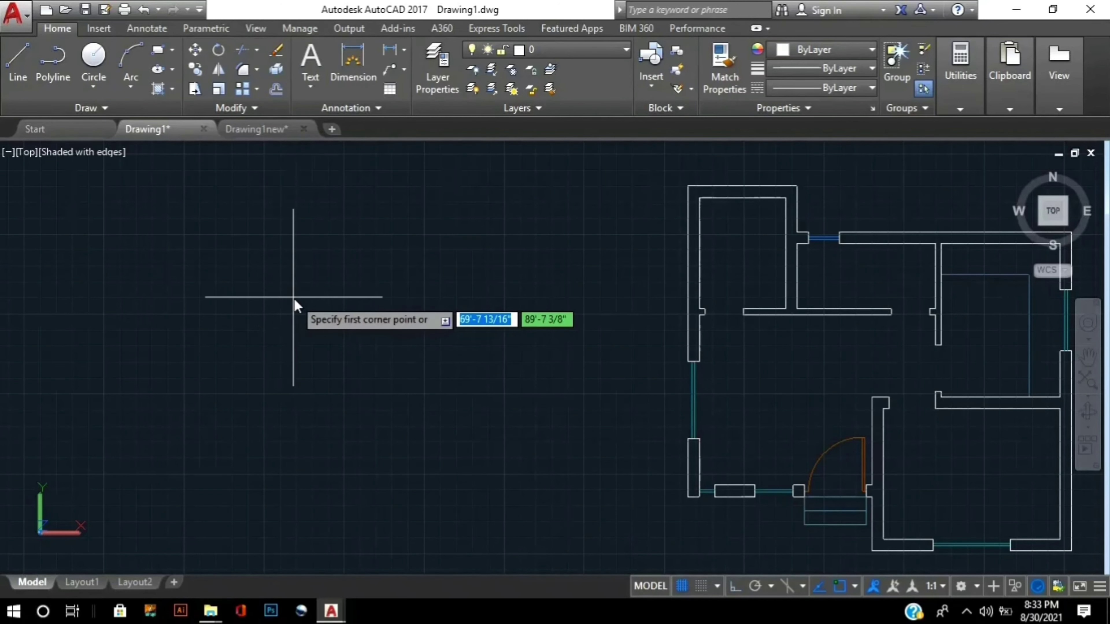
click(294, 298)
click(575, 464)
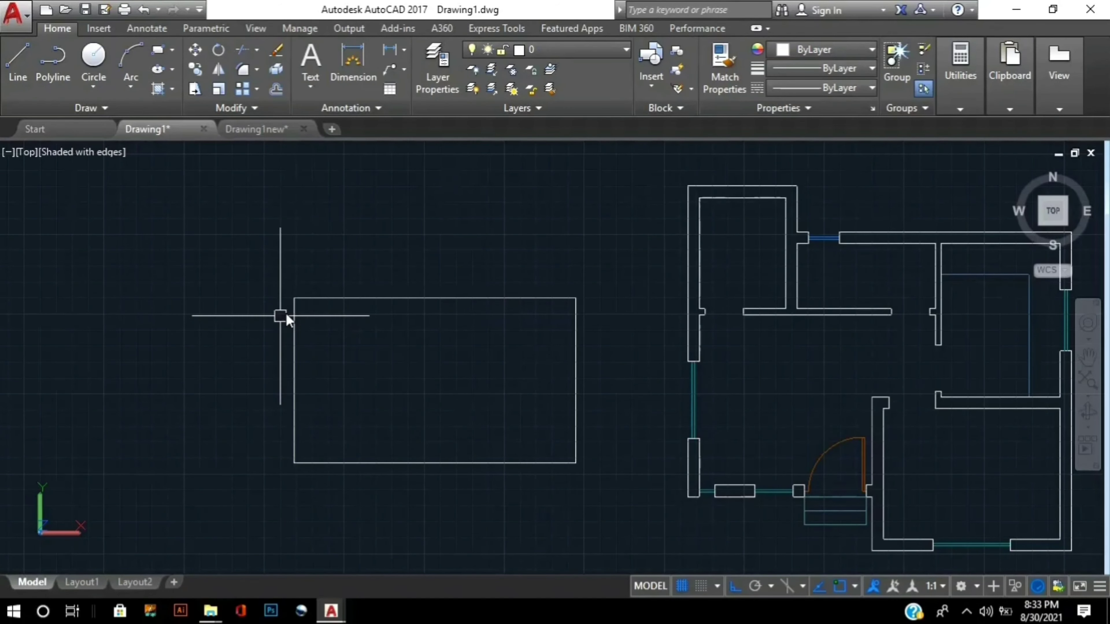
scroll(288, 313, up, 3)
middle_drag(366, 337, 328, 265)
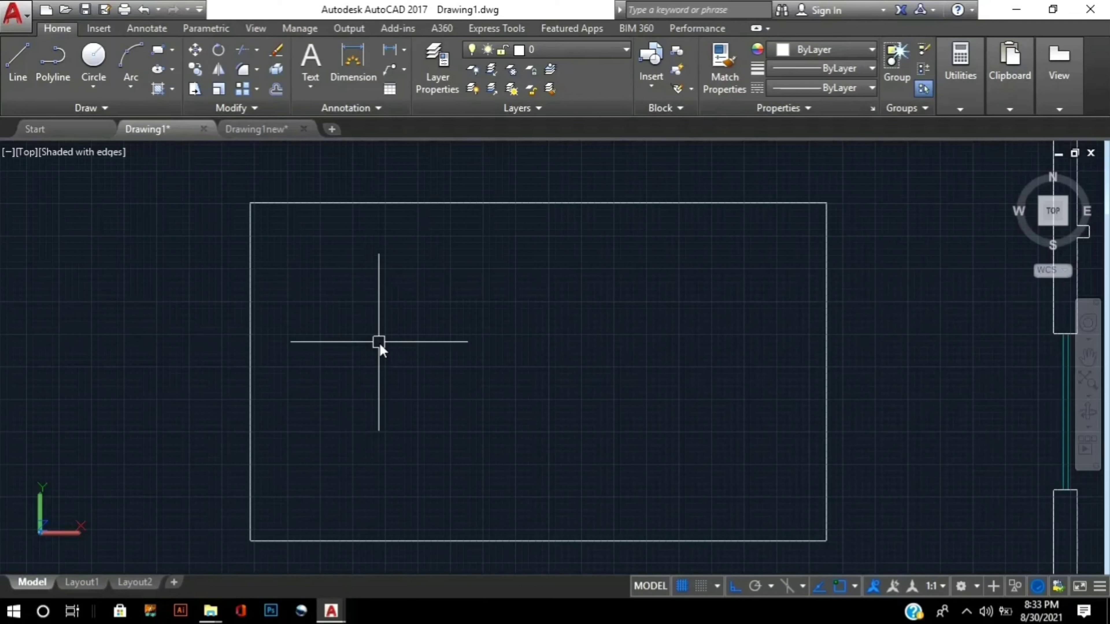
- Start CHAMFER and set both chamfer distances to 6 inches
text(CHA)
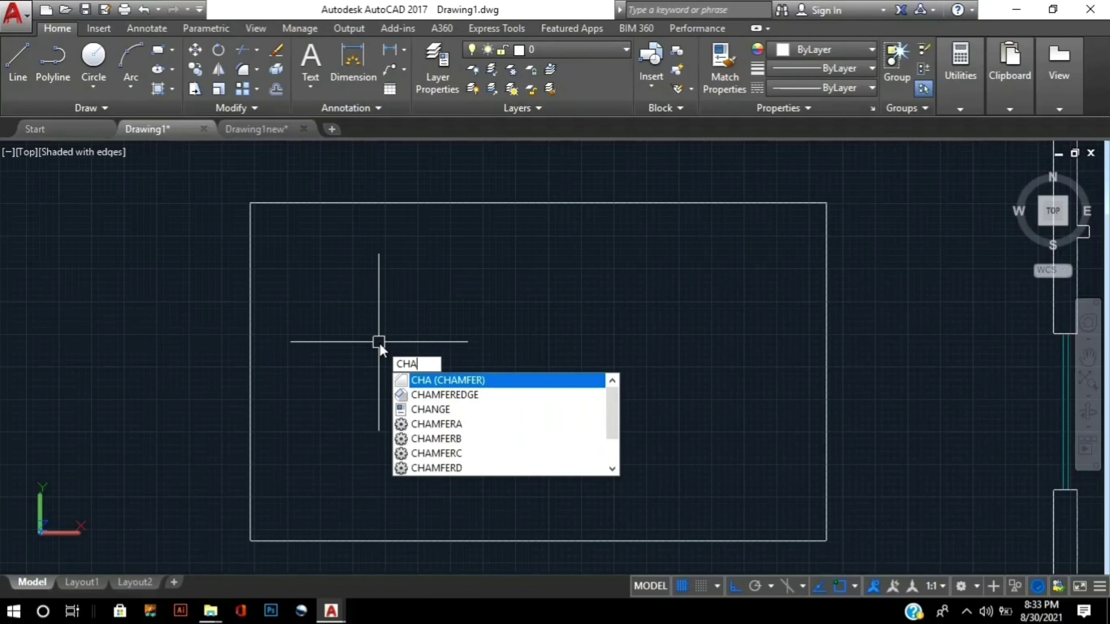
key(Return)
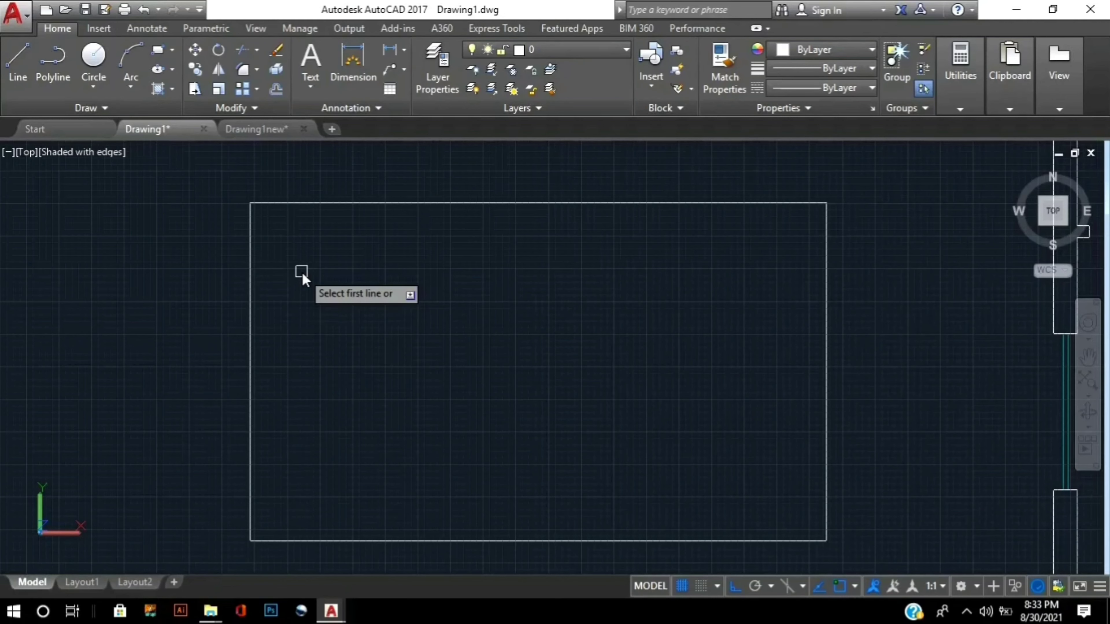
text(d)
key(Return)
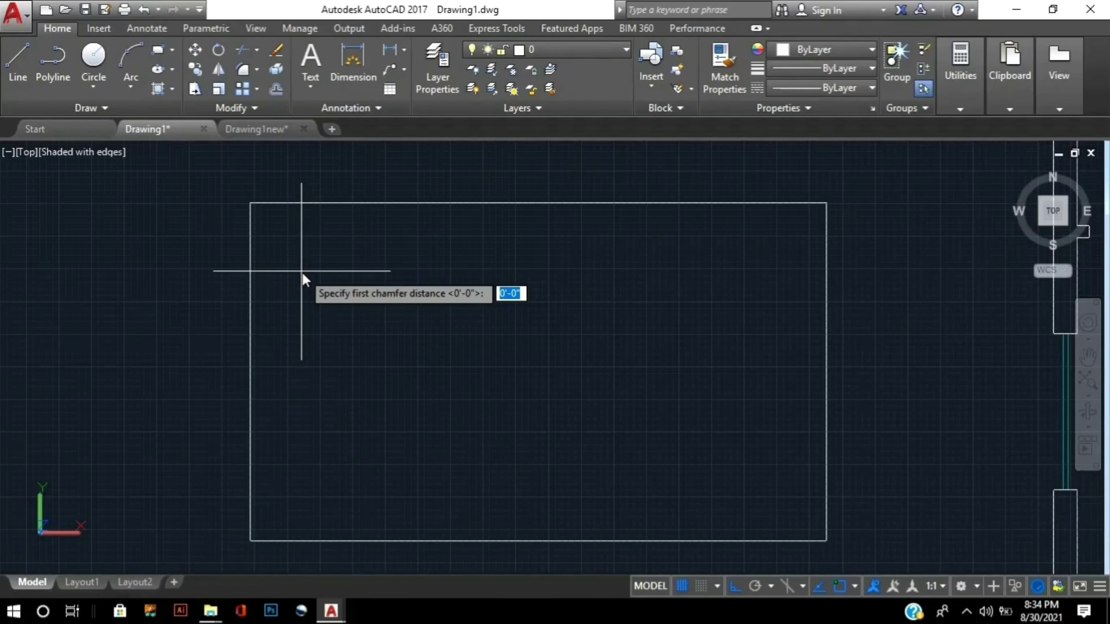
text(6)
key(Return)
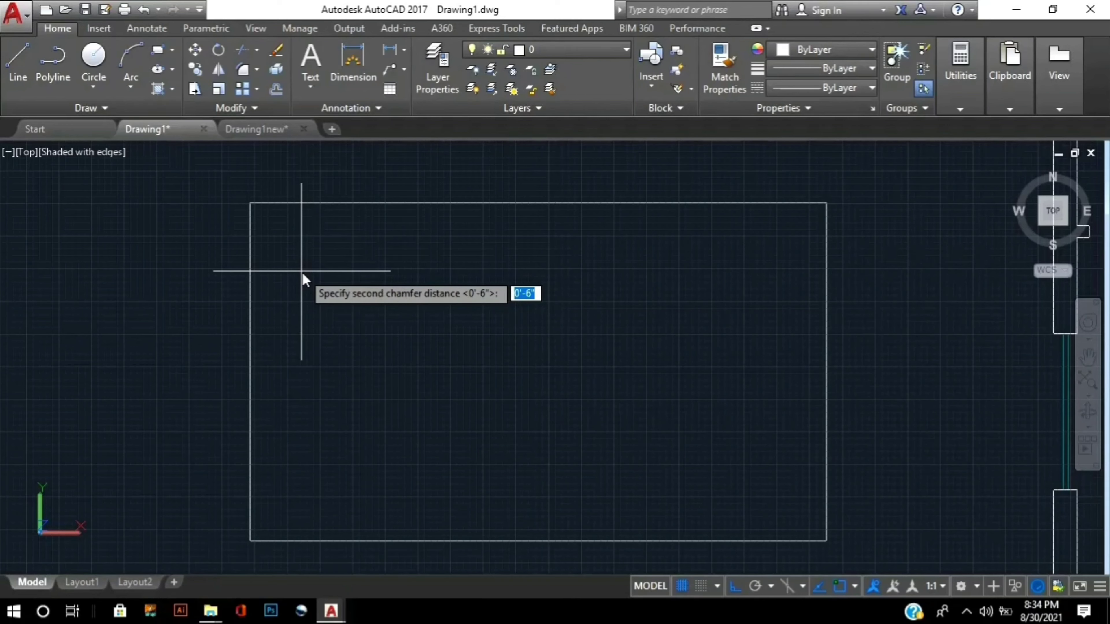
key(Return)
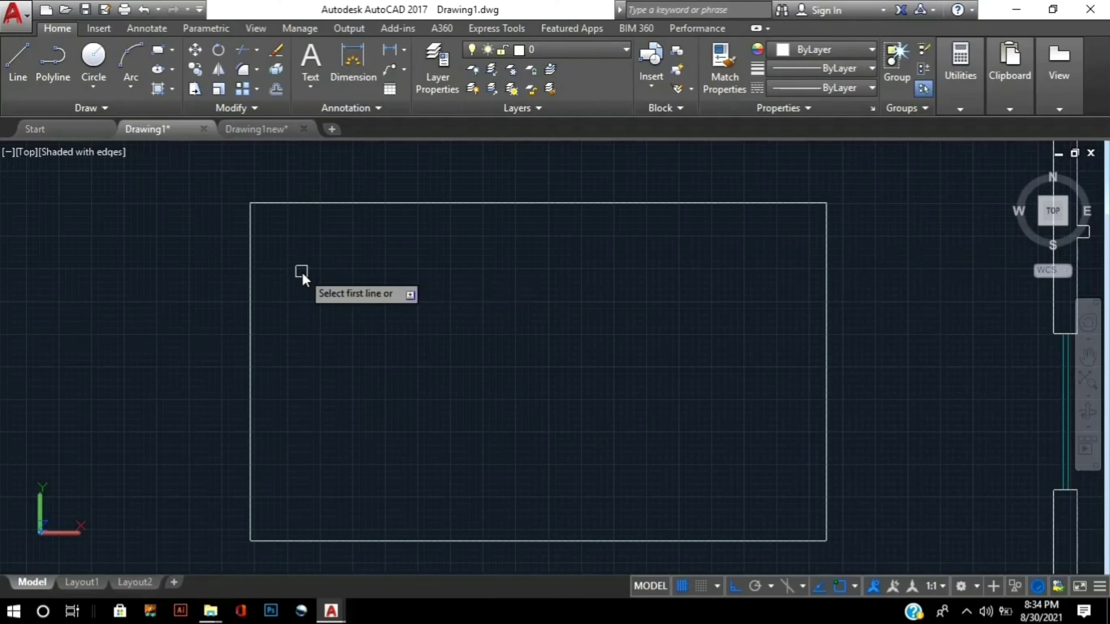
- Bevel the rectangle's top-left corner by picking its top and left edges
scroll(289, 219, up, 1)
scroll(290, 219, up, 1)
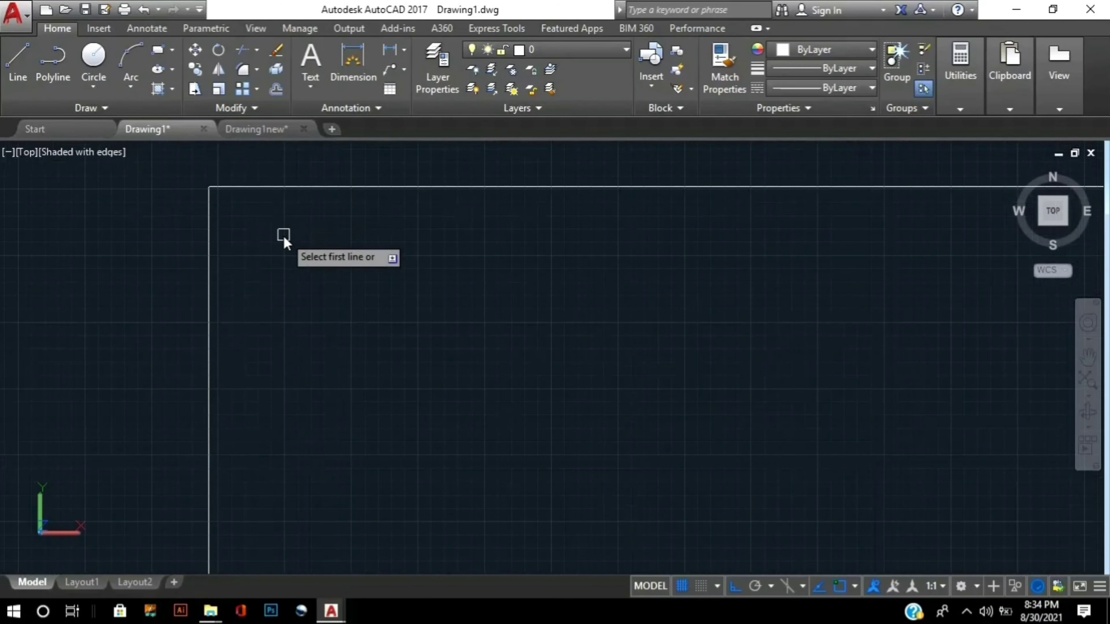
click(276, 187)
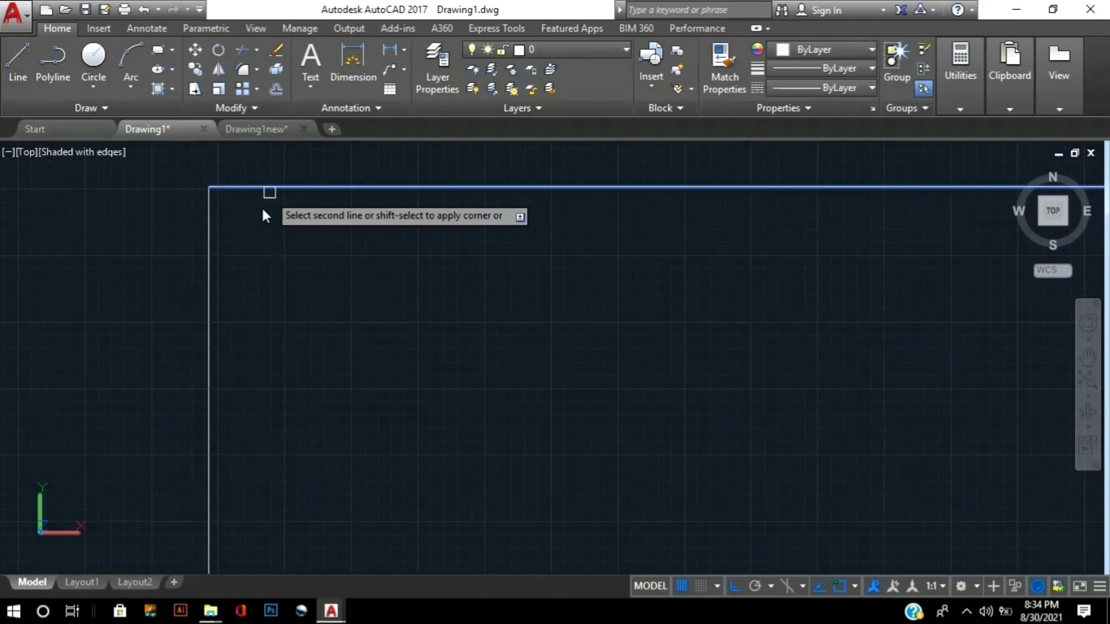
click(215, 282)
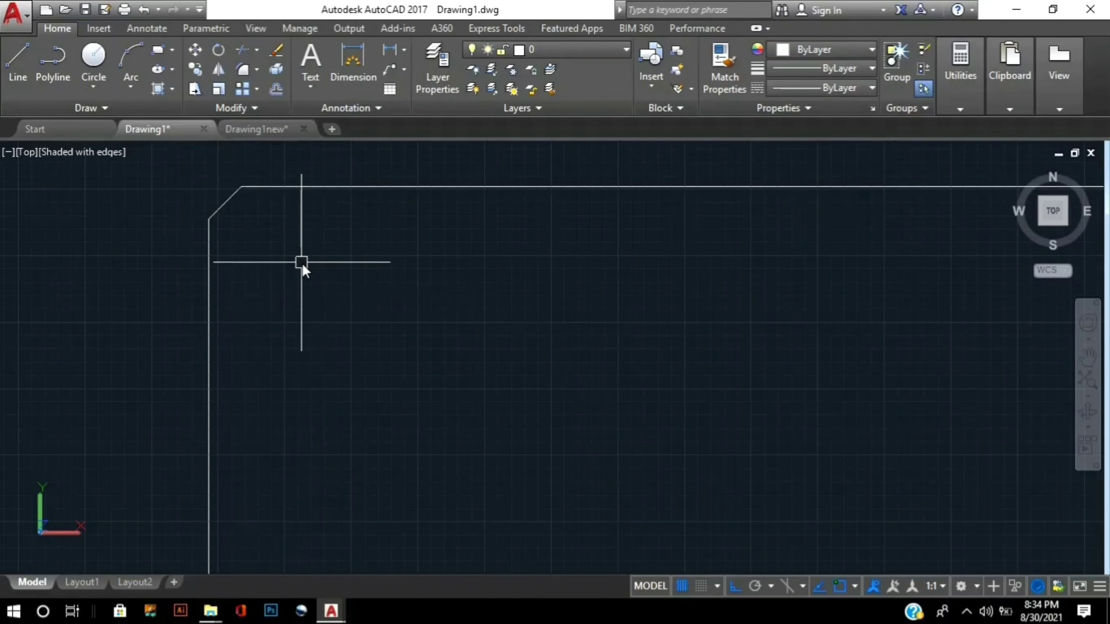
scroll(347, 274, down, 2)
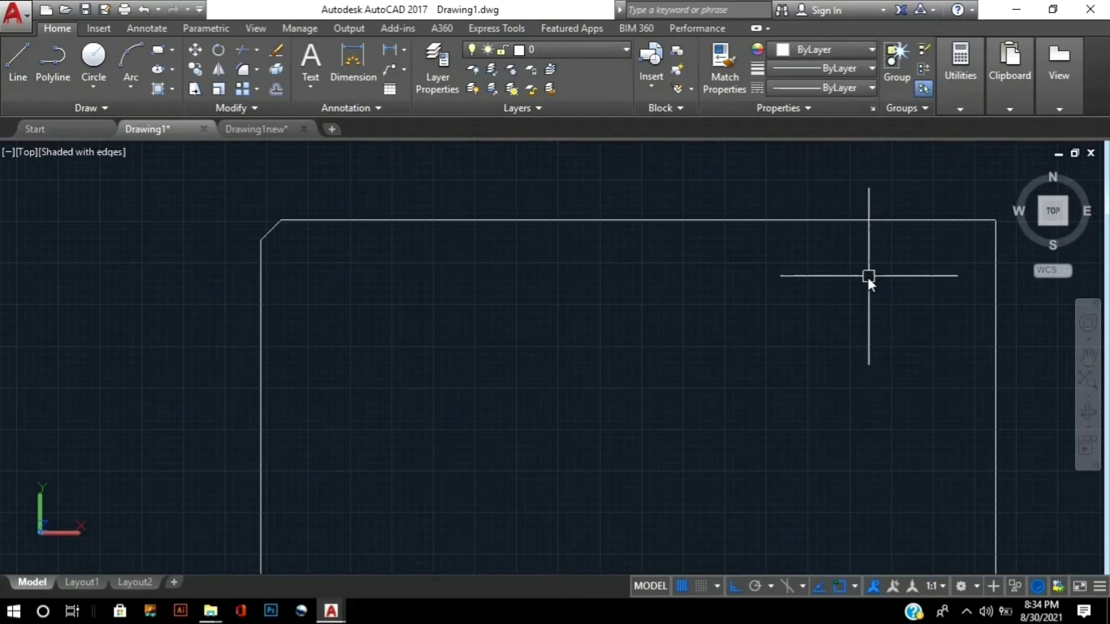
middle_drag(867, 278, 652, 295)
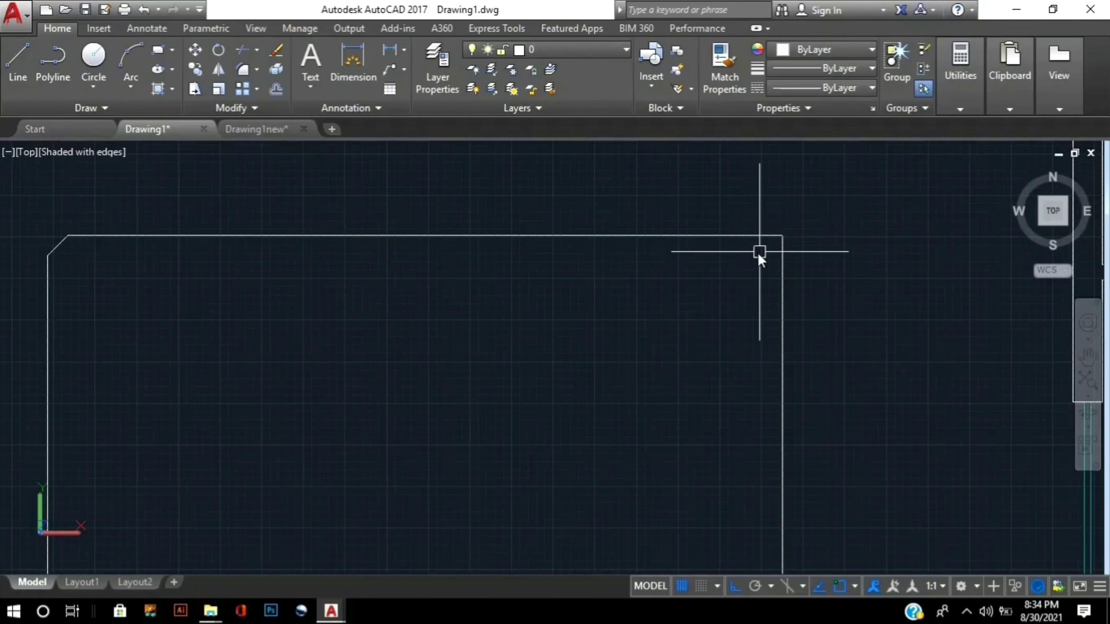
scroll(764, 254, up, 1)
scroll(764, 254, up, 1)
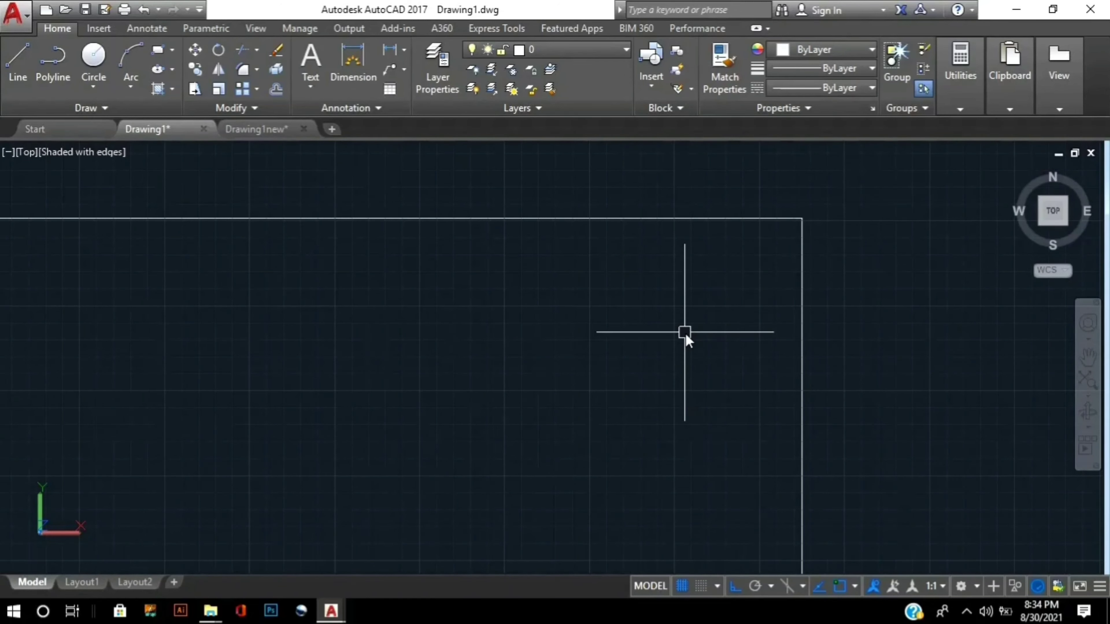
- Chamfer the rectangle's top-right corner at 1 foot by 1 foot using the right and top edges
text(cha)
key(Return)
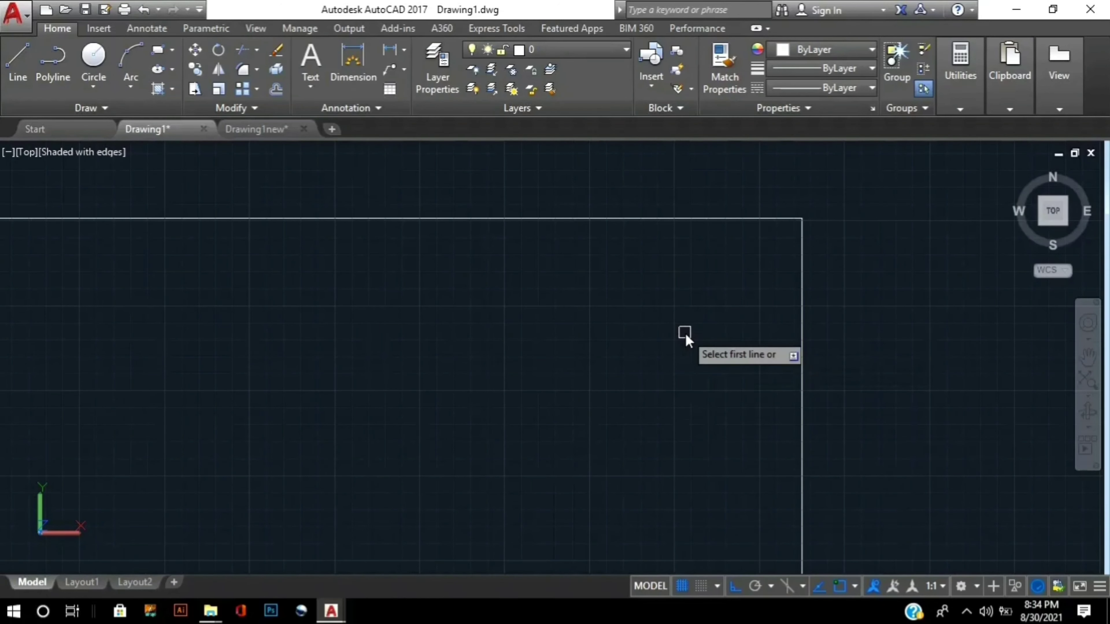
text(d)
key(Return)
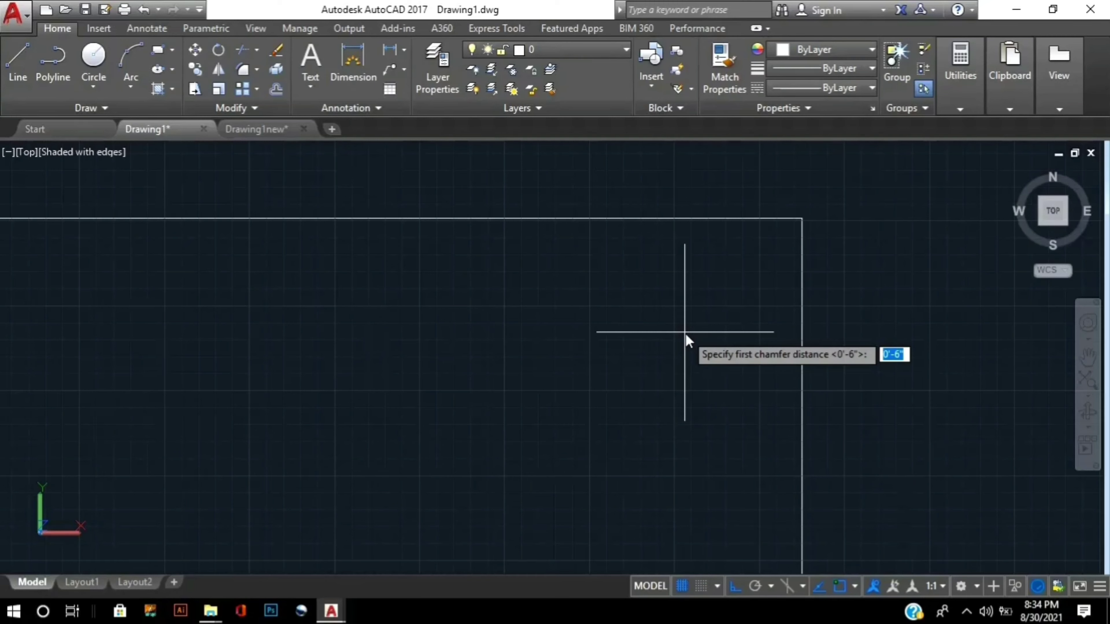
text(1)
key(Return)
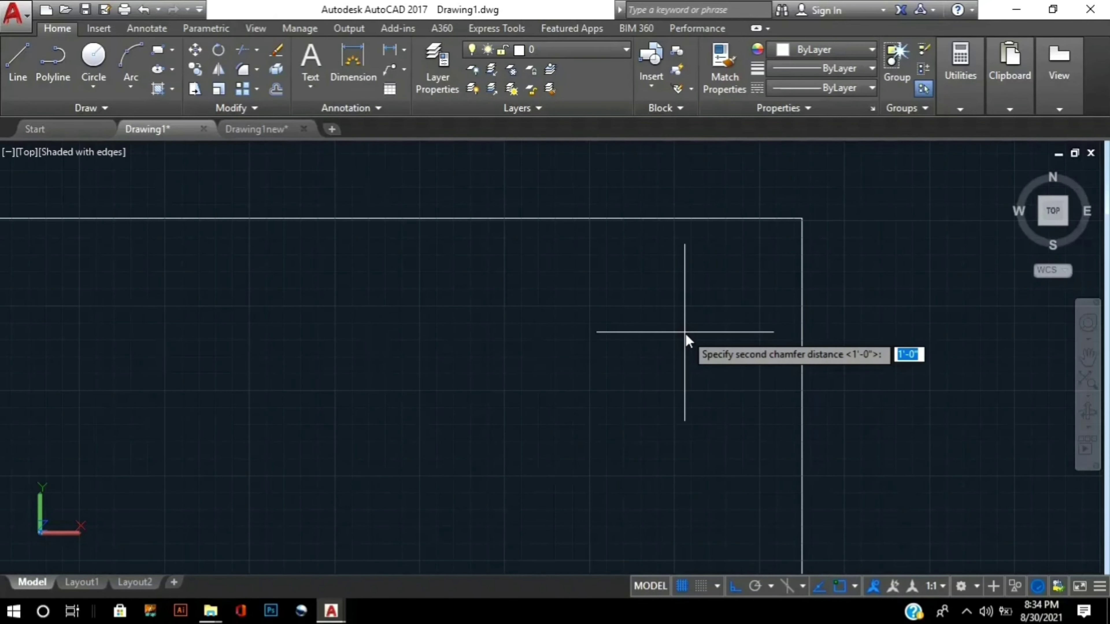
key(Return)
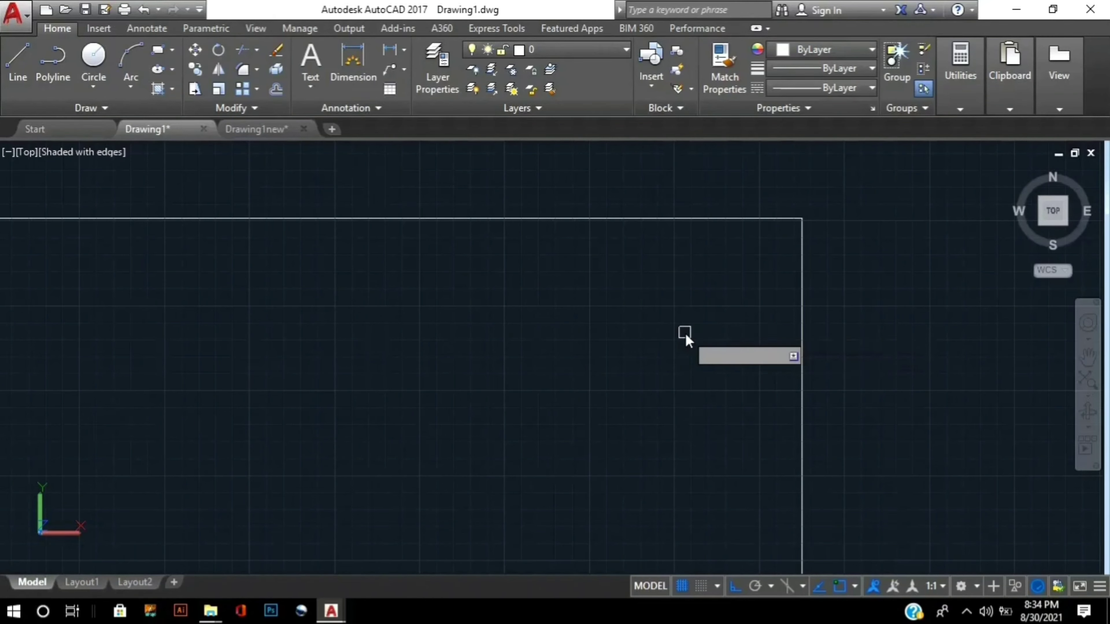
click(803, 351)
click(691, 218)
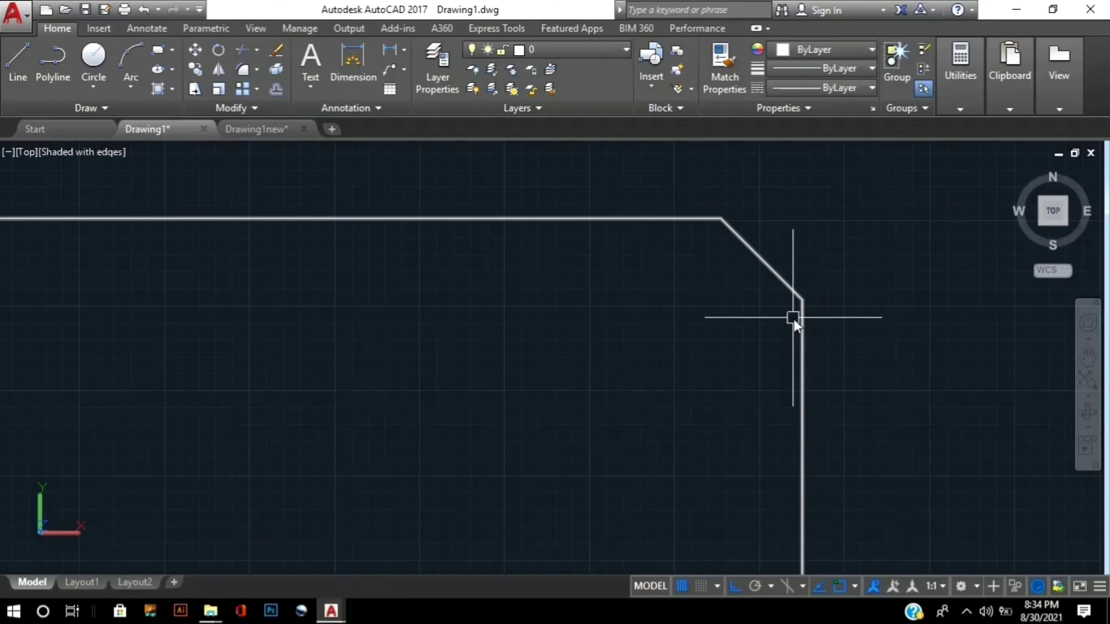
scroll(730, 323, down, 3)
scroll(729, 323, down, 2)
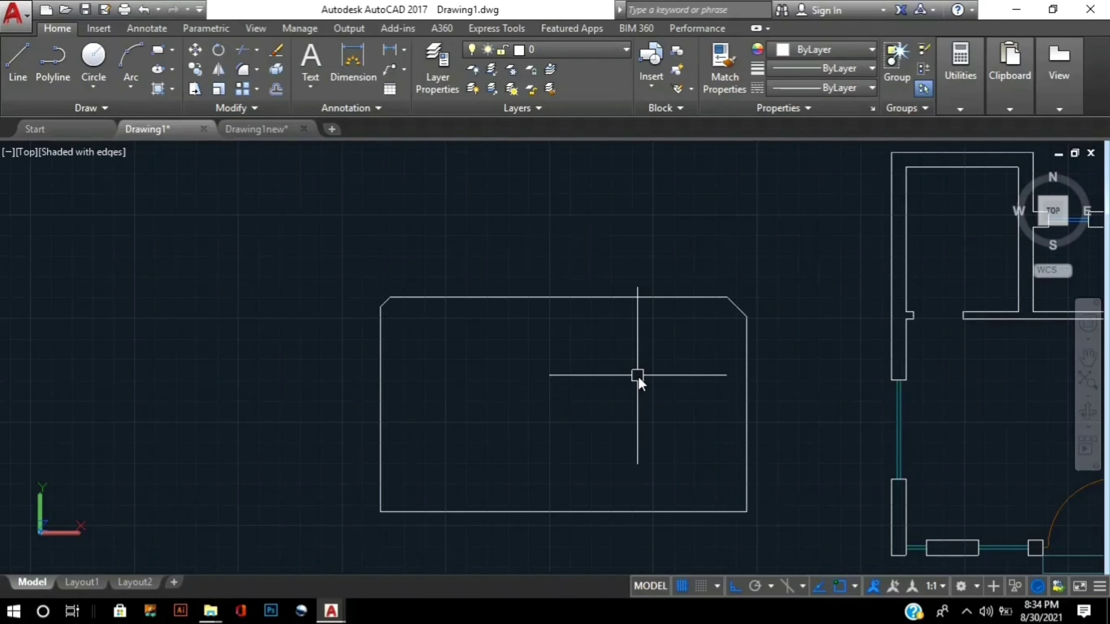
- Zoom and pan until the lower-right room beside the door swing fills the view
mouse_move(638, 376)
middle_down()
mouse_move(675, 368)
mouse_move(604, 354)
middle_up()
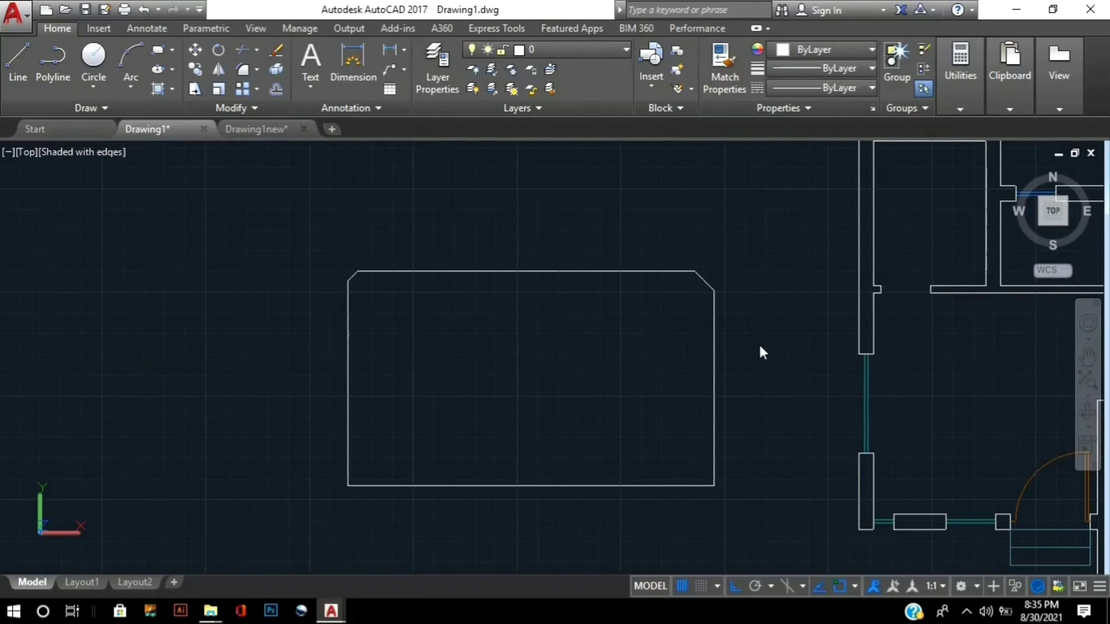
middle_drag(748, 352, 602, 400)
middle_drag(714, 414, 508, 329)
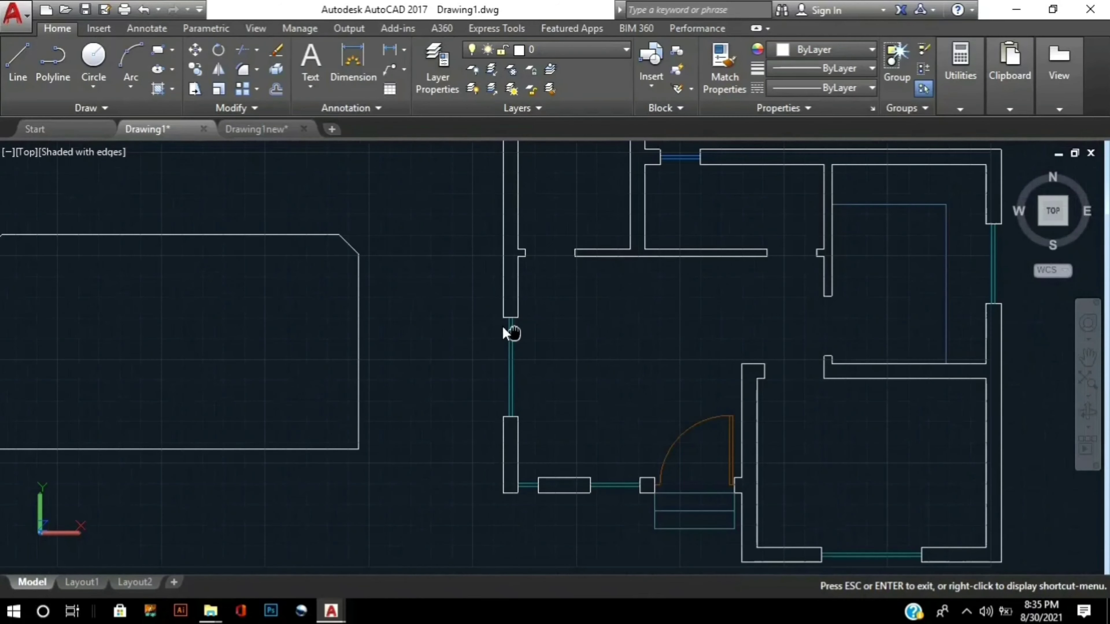
scroll(619, 322, down, 2)
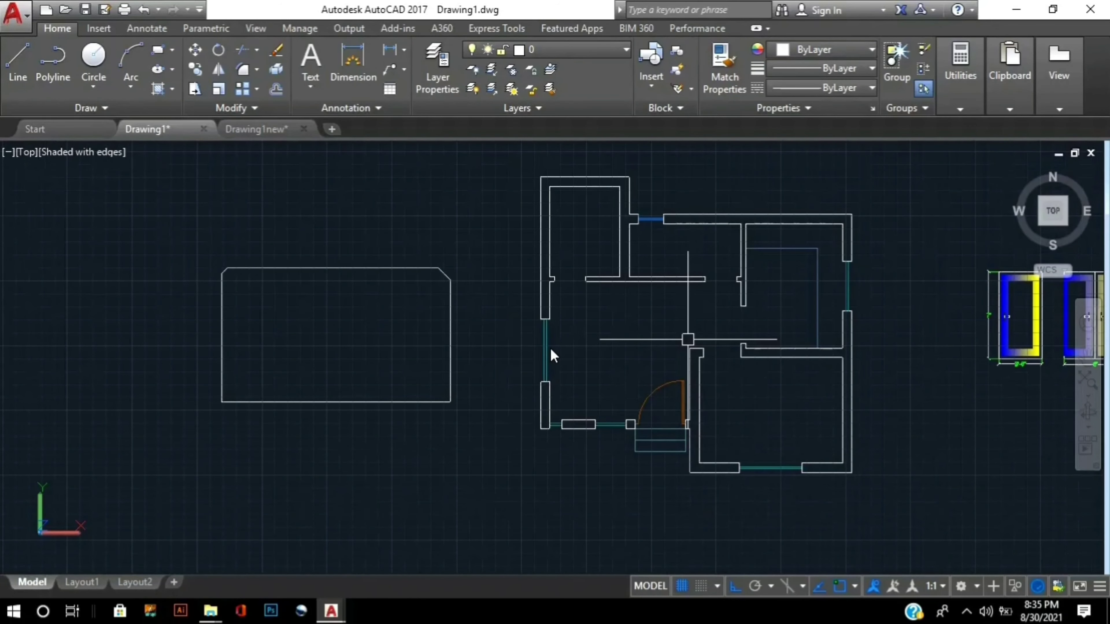
mouse_move(580, 346)
middle_down()
mouse_move(637, 340)
mouse_move(484, 357)
middle_up()
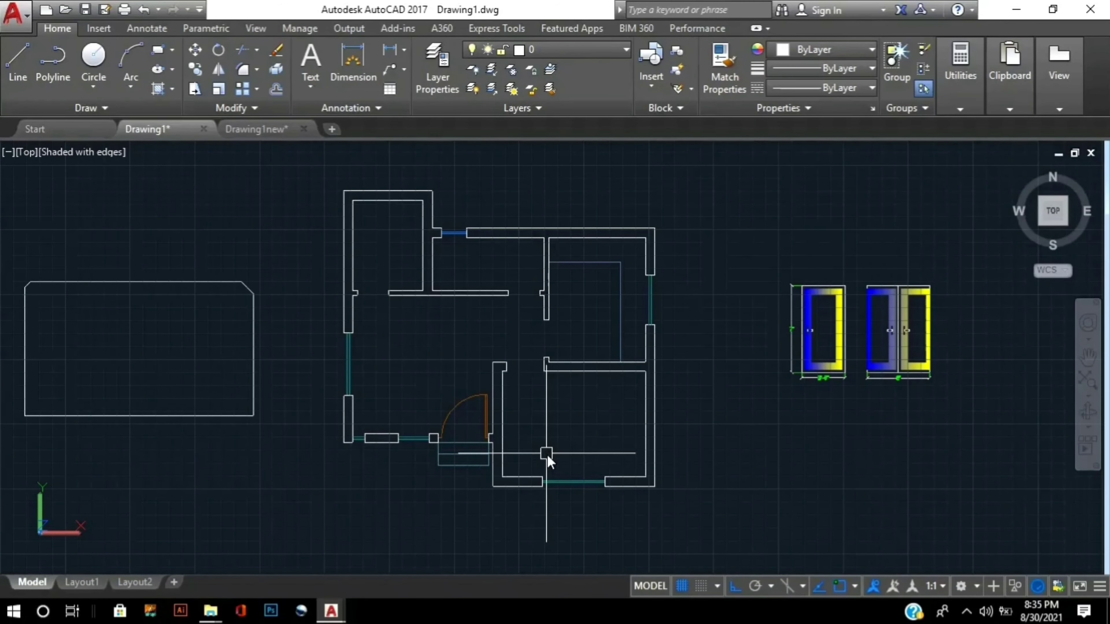
scroll(548, 455, up, 2)
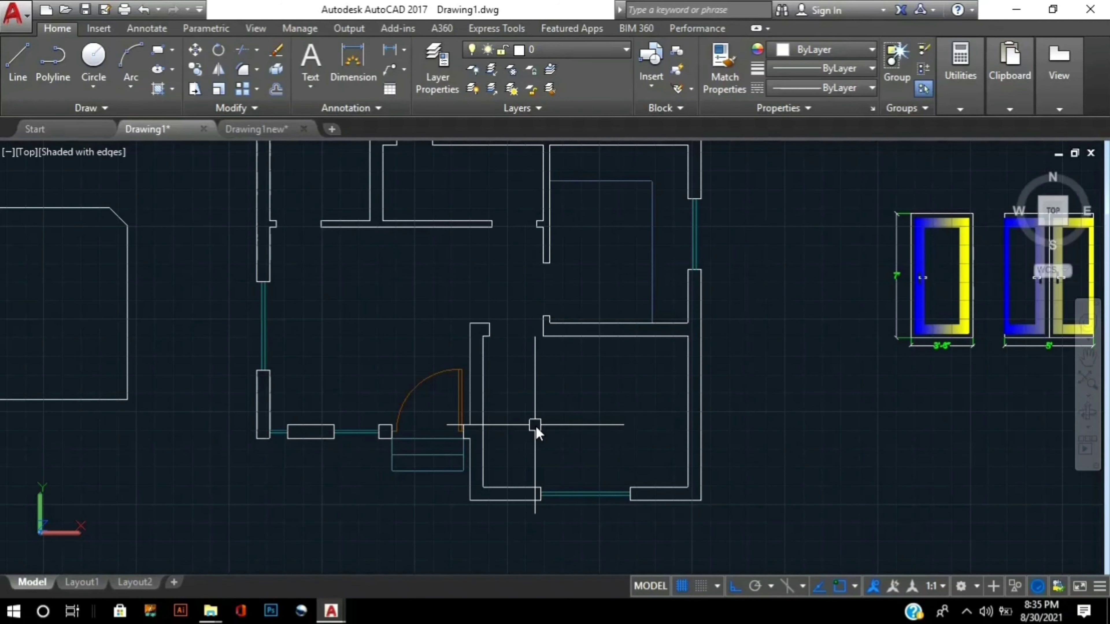
middle_drag(560, 423, 573, 439)
drag(573, 439, 598, 486)
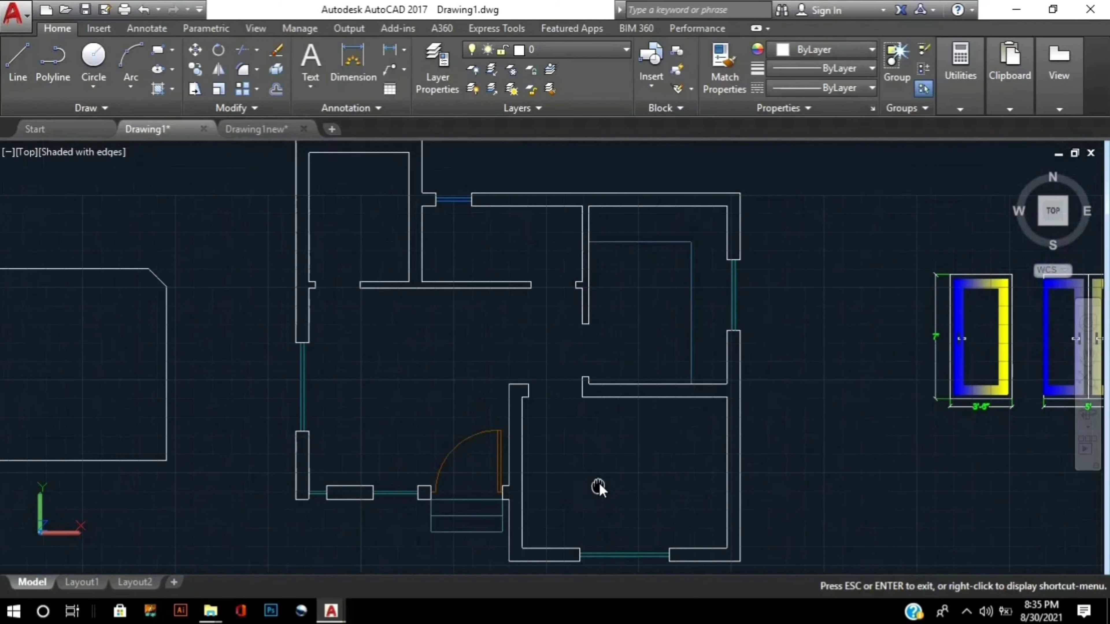
key(Escape)
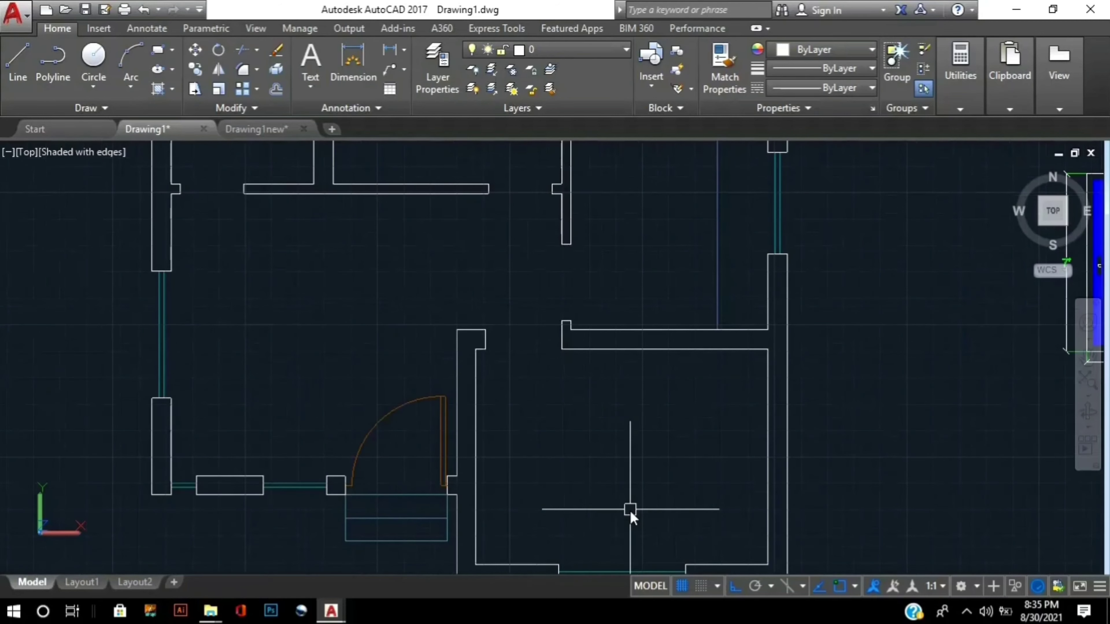
scroll(630, 511, up, 2)
drag(534, 428, 495, 361)
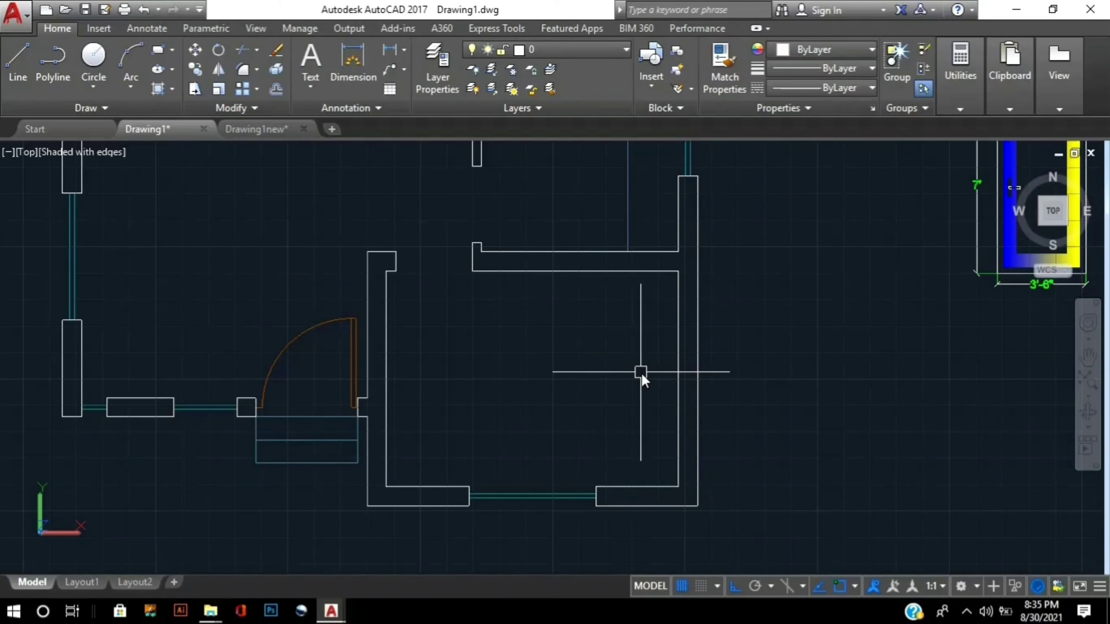
- Add a vertical DIMLINEAR dimension along the room's right inner wall and select it
text(dli)
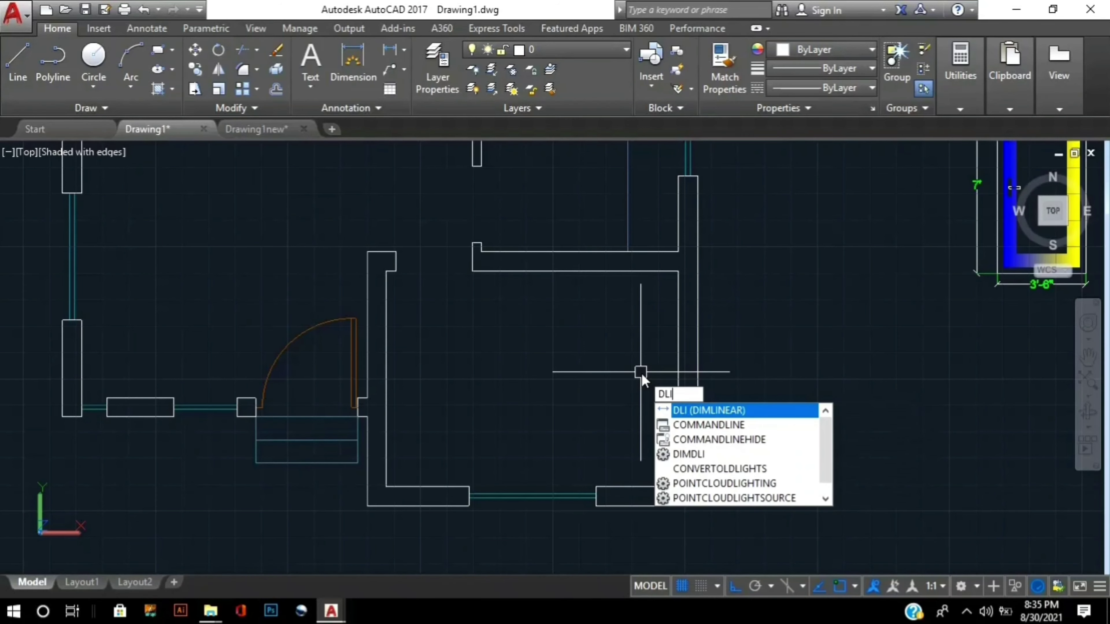
key(Return)
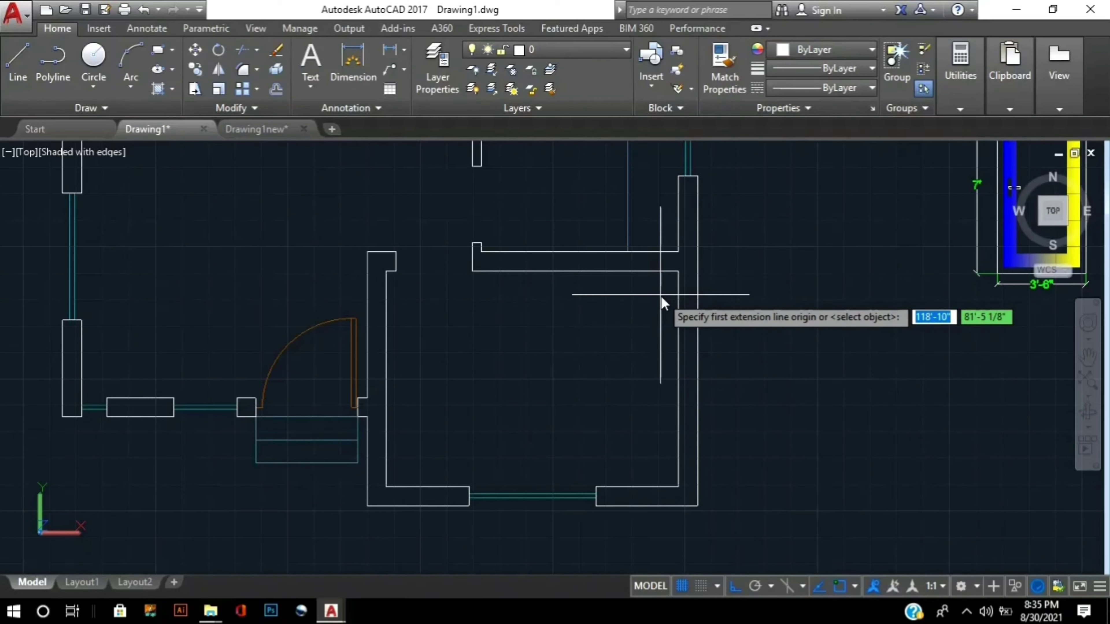
click(678, 274)
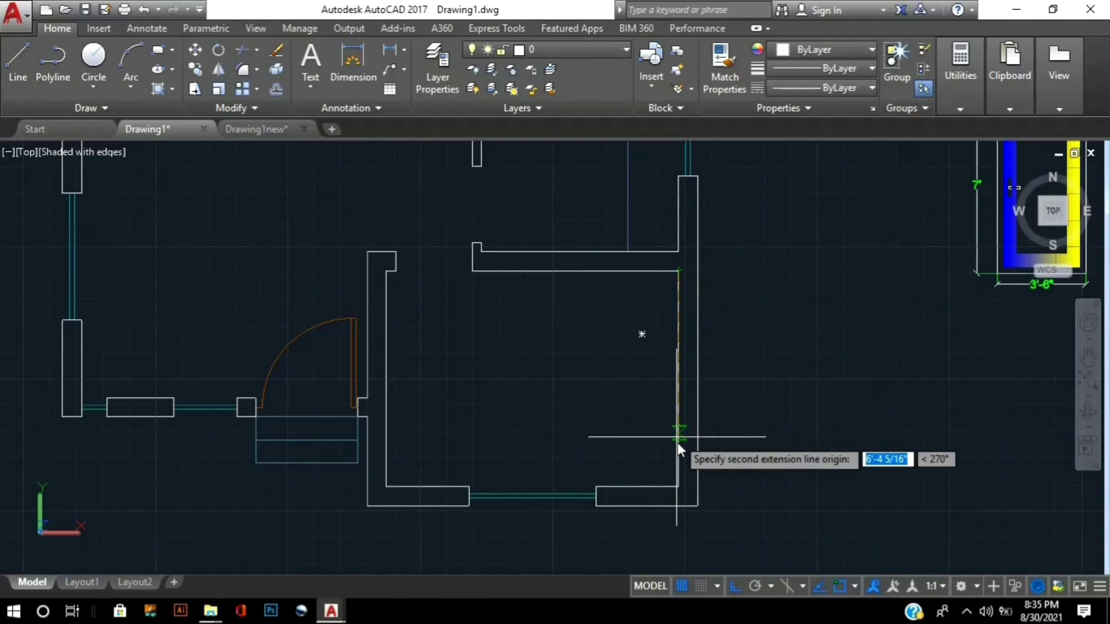
click(674, 490)
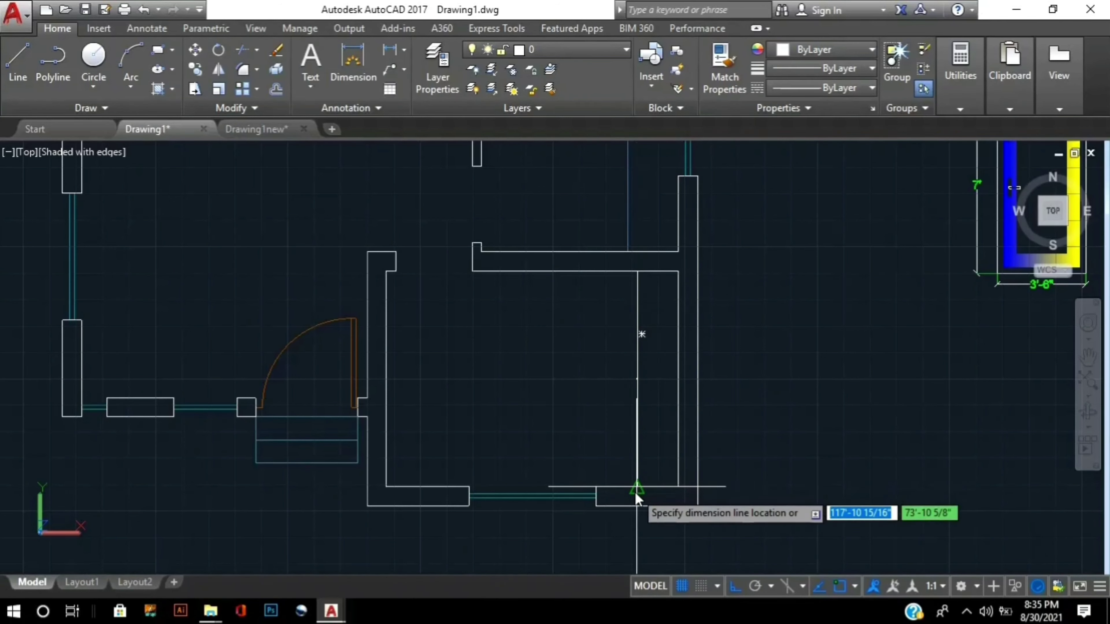
key(Escape)
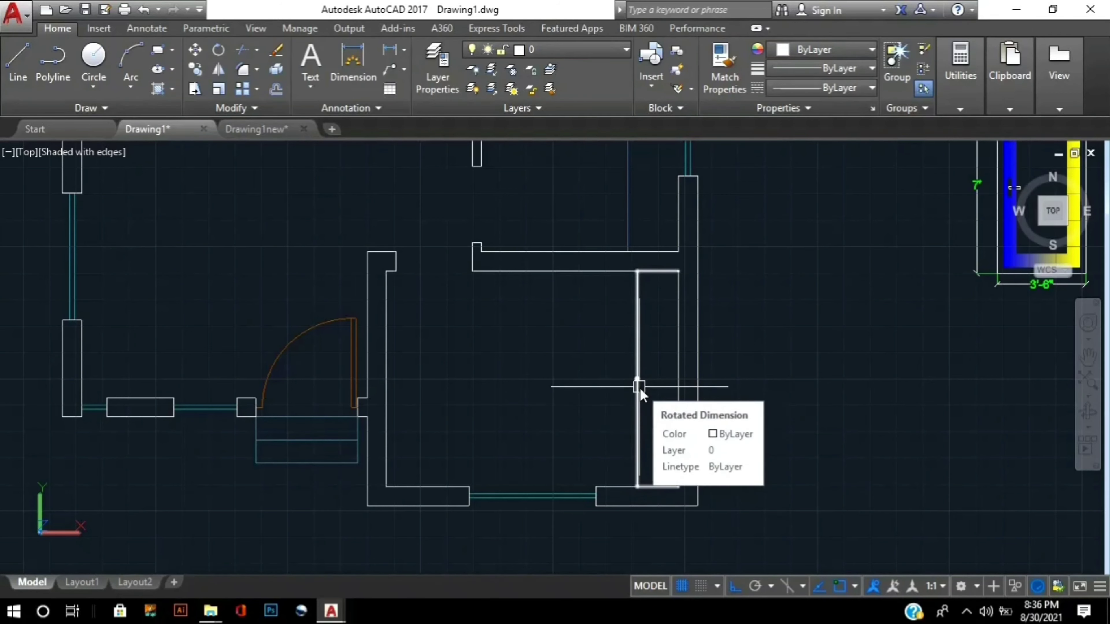
click(638, 386)
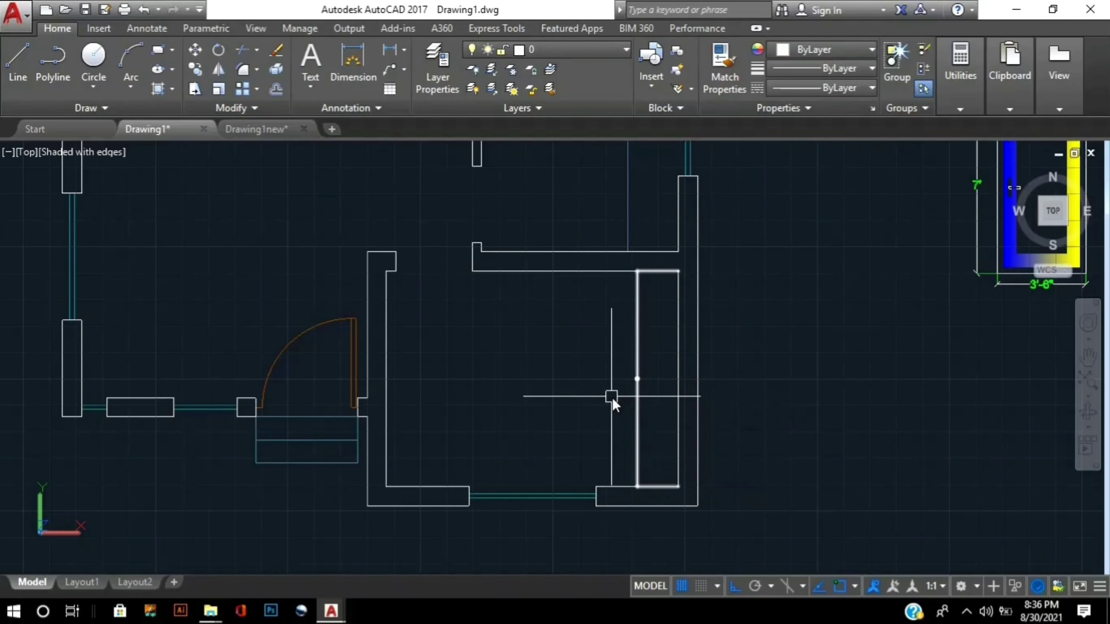
click(637, 385)
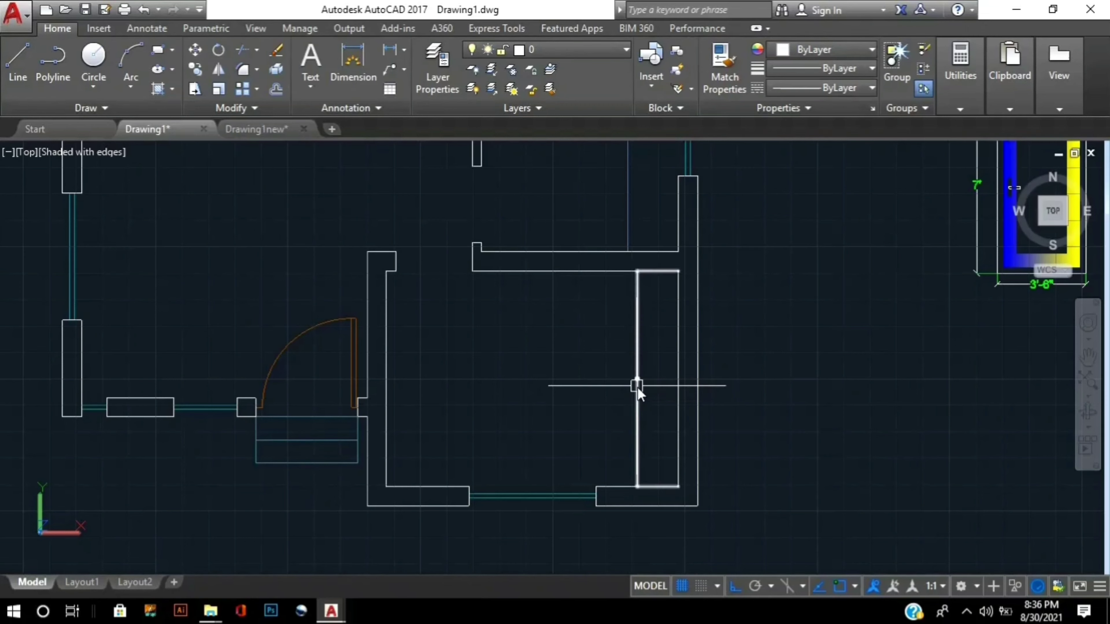
click(637, 387)
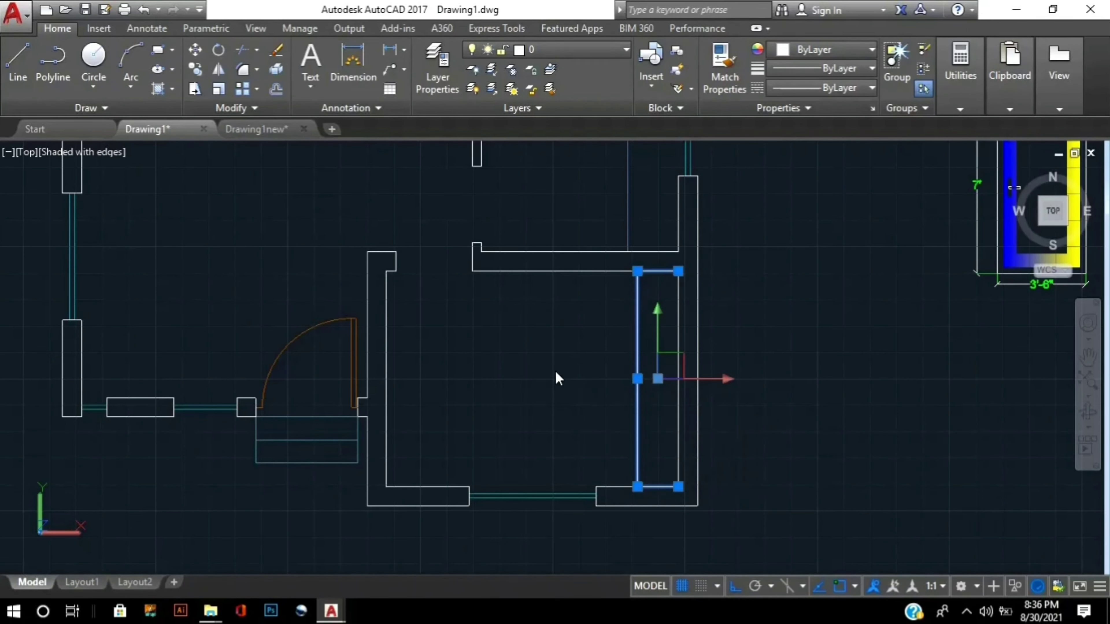
- In Properties, set the wall dimension's arrow size and text height to 6 inches
key(ctrl+1)
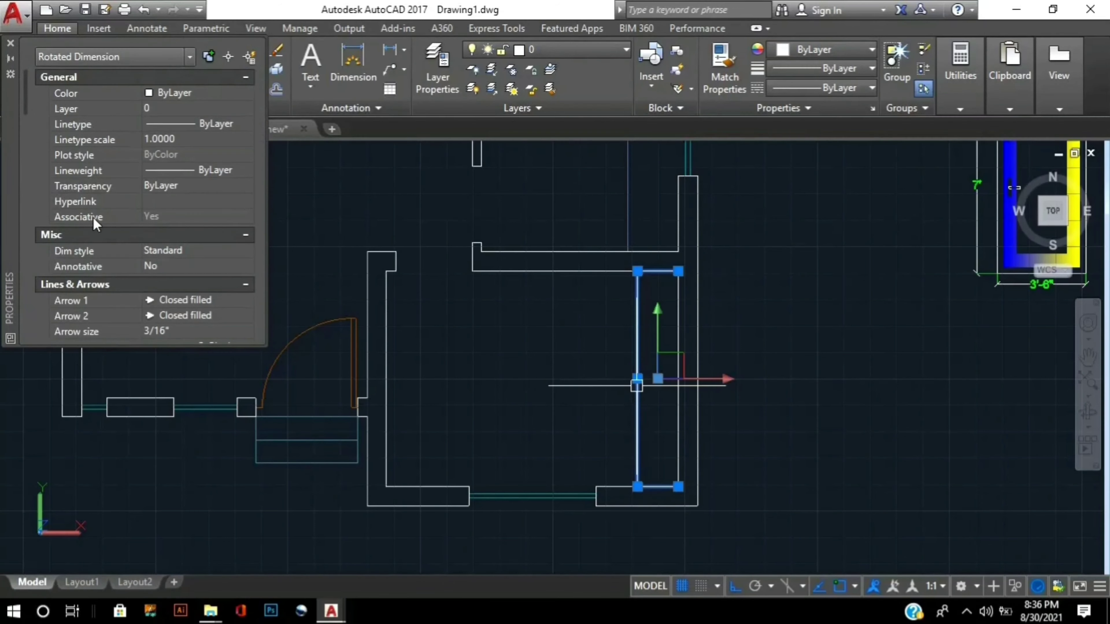
scroll(94, 221, down, 3)
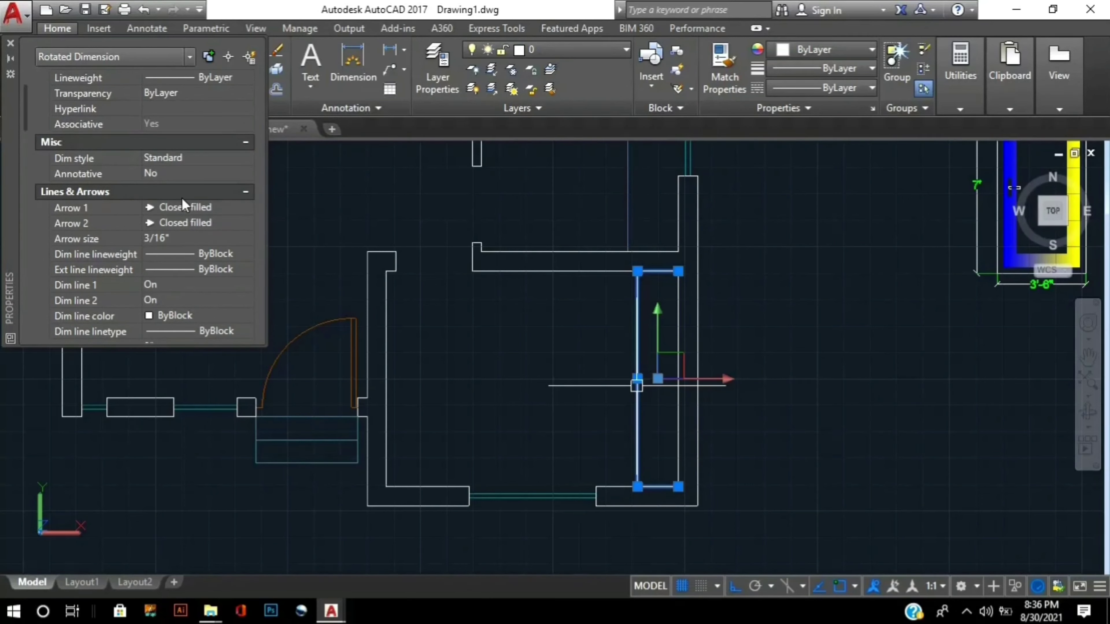
click(164, 238)
text(6)
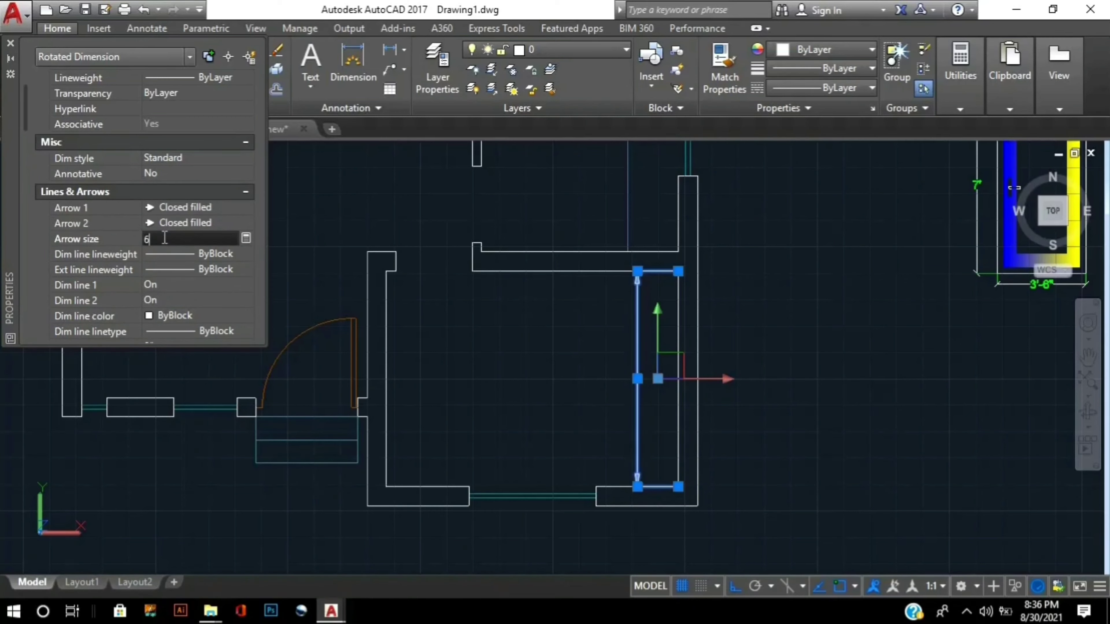
key(Return)
key(Tab)
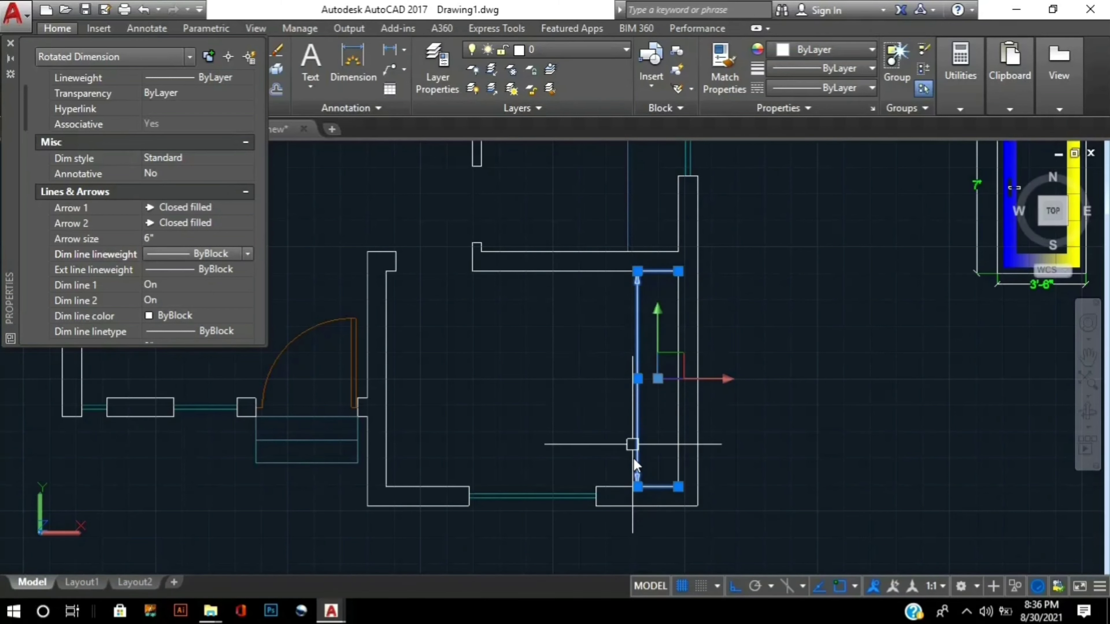
scroll(48, 262, down, 2)
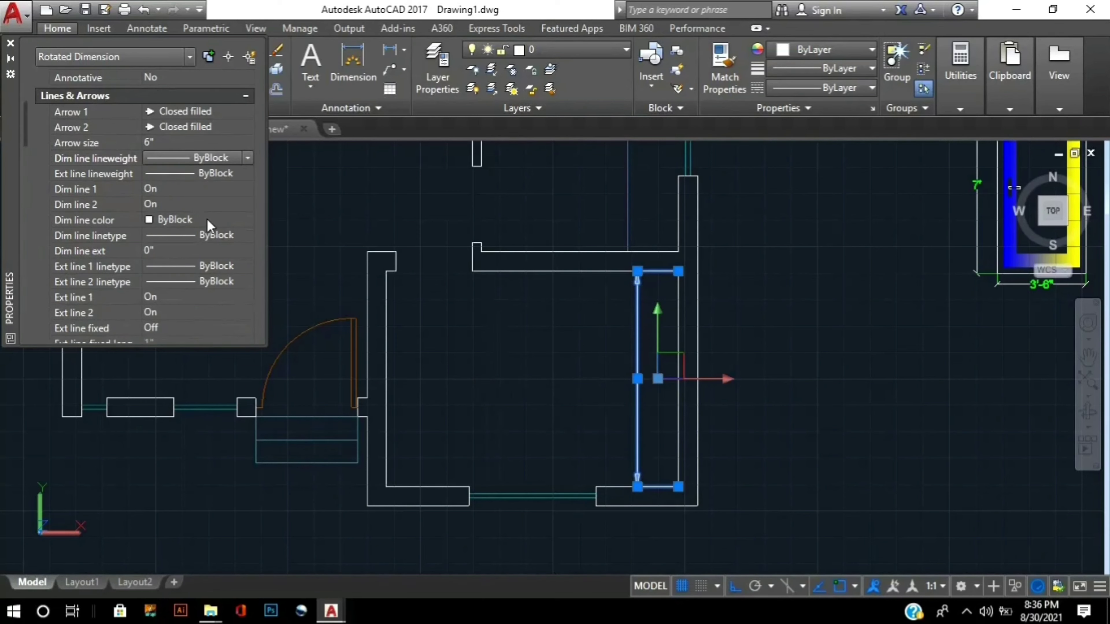
scroll(201, 223, down, 2)
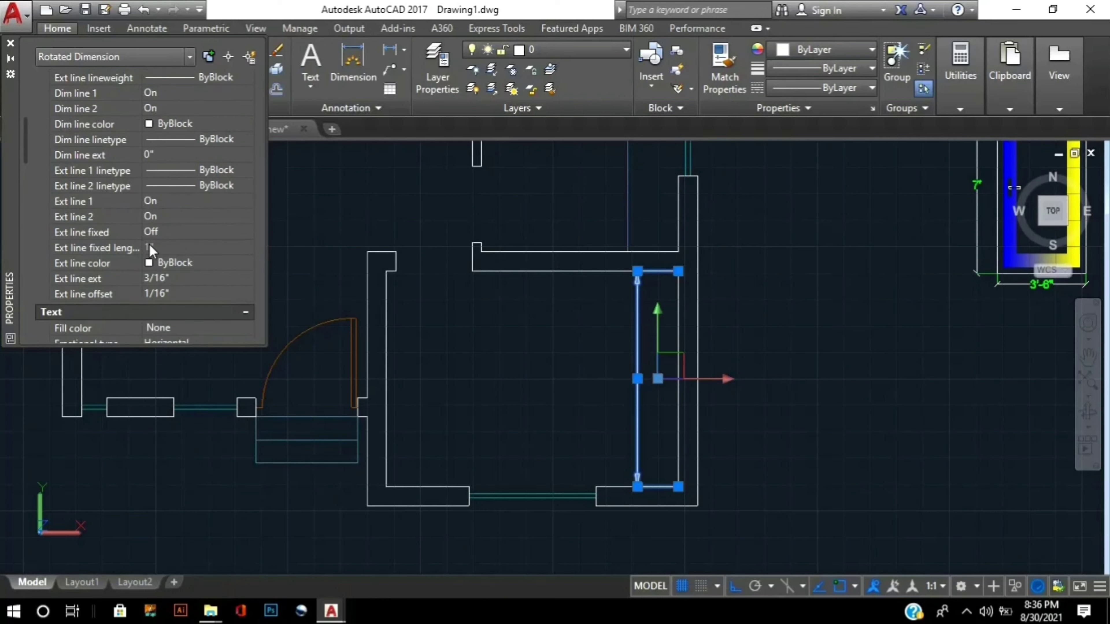
scroll(152, 252, down, 2)
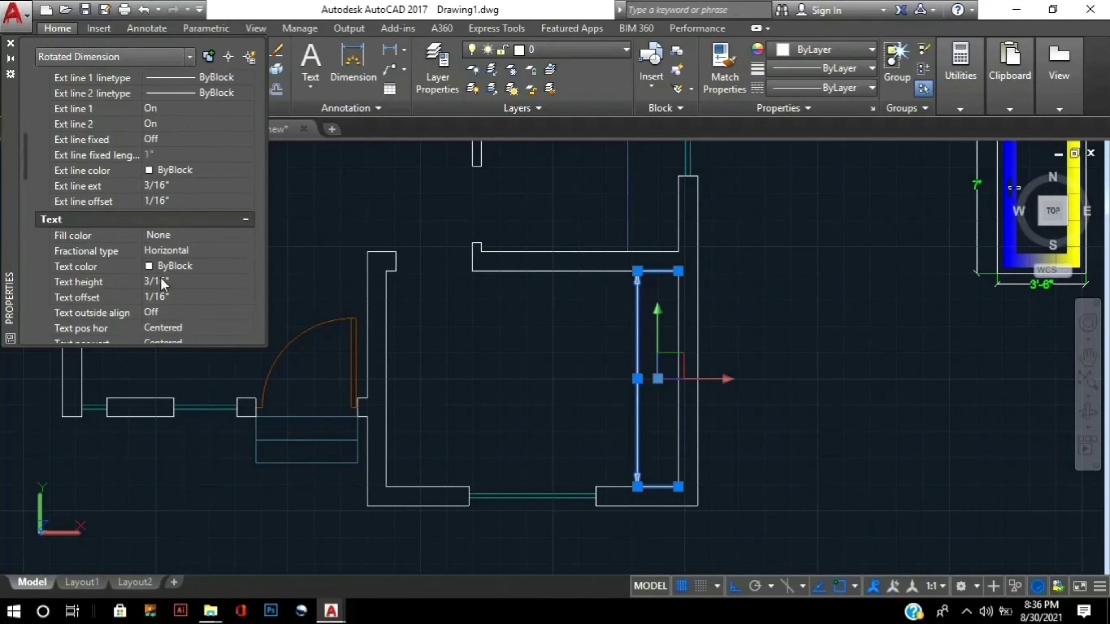
click(164, 283)
text(6)
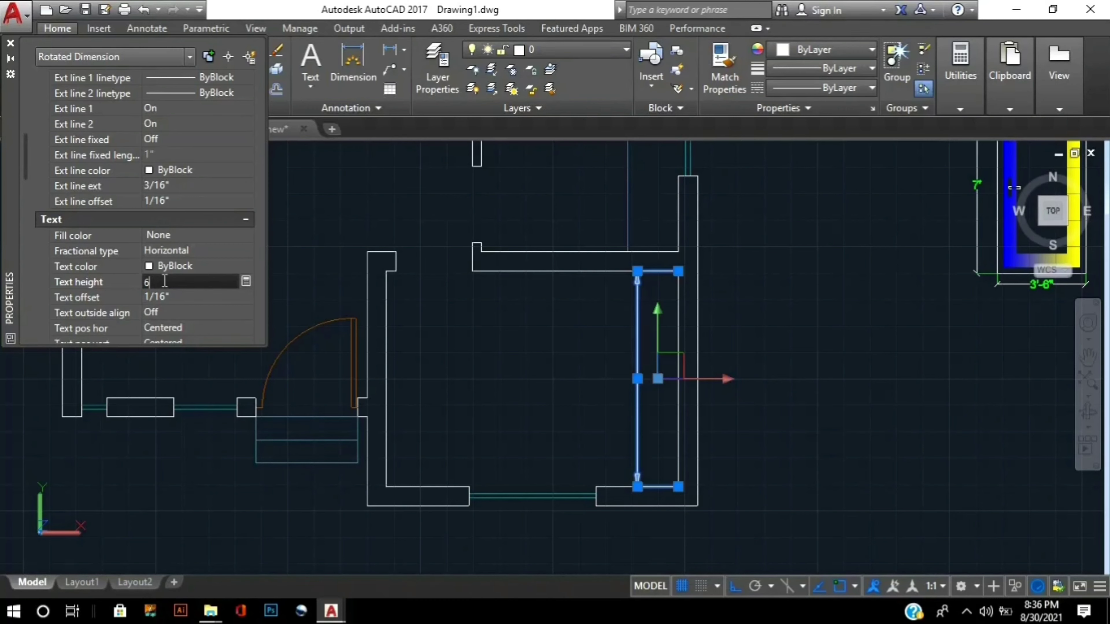
key(Return)
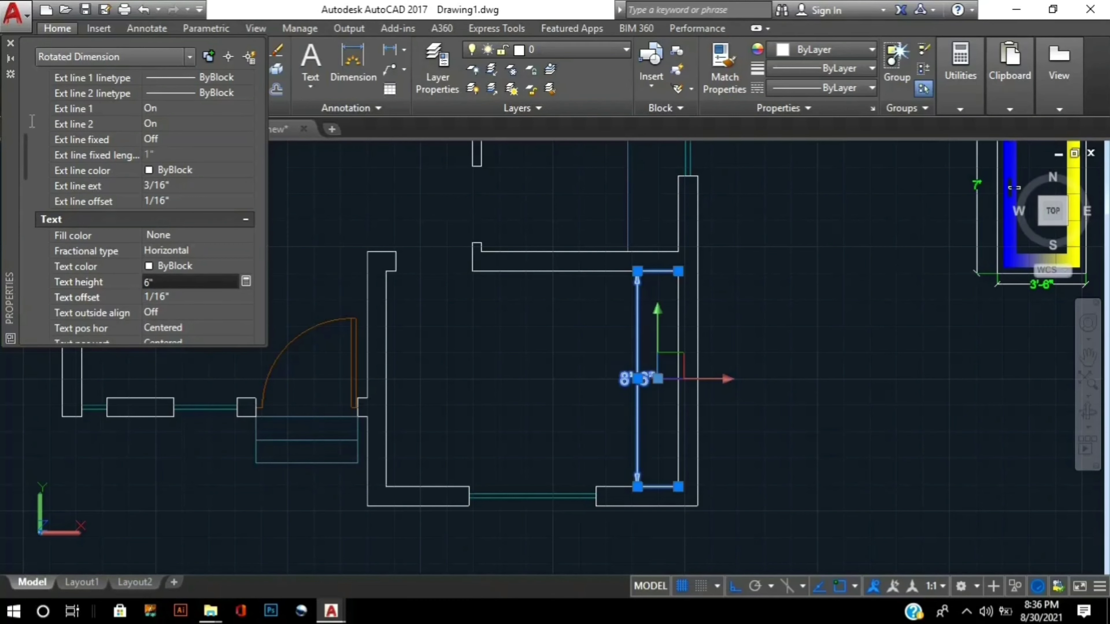
key(Tab)
- Close Properties, deselect the dimension, and pan and zoom out to the whole floor plan
click(11, 44)
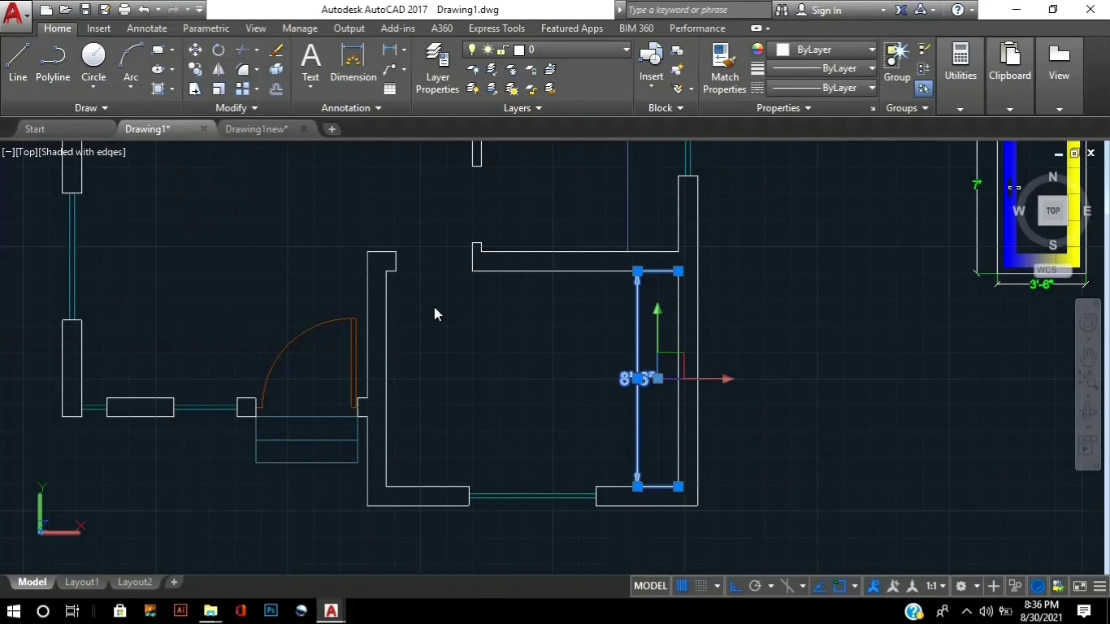
key(Escape)
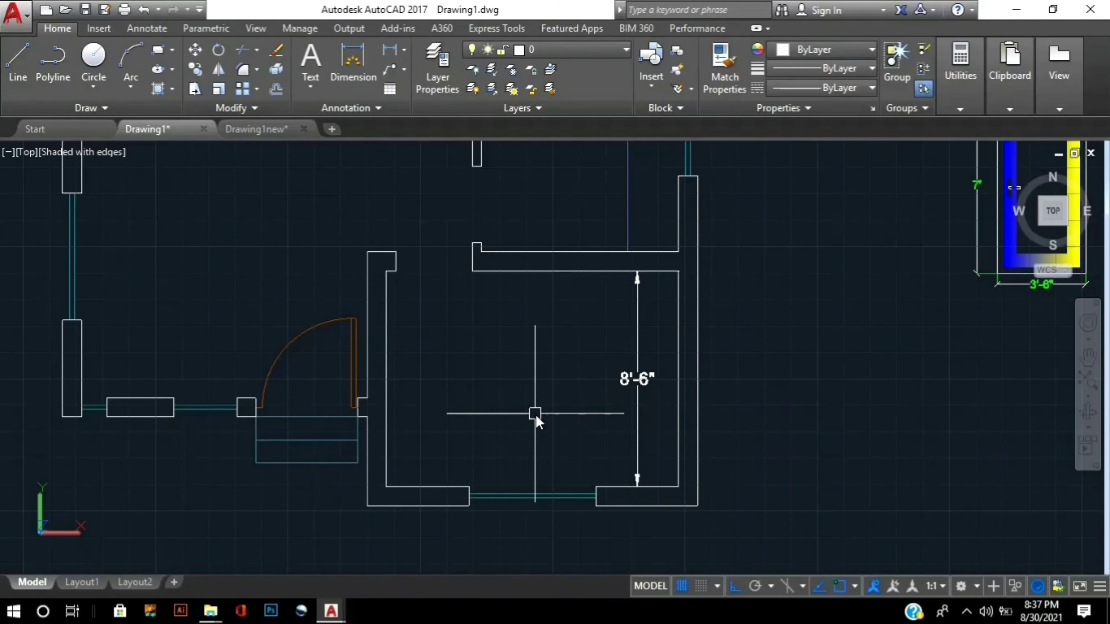
text(p)
key(Return)
drag(581, 422, 671, 428)
key(Escape)
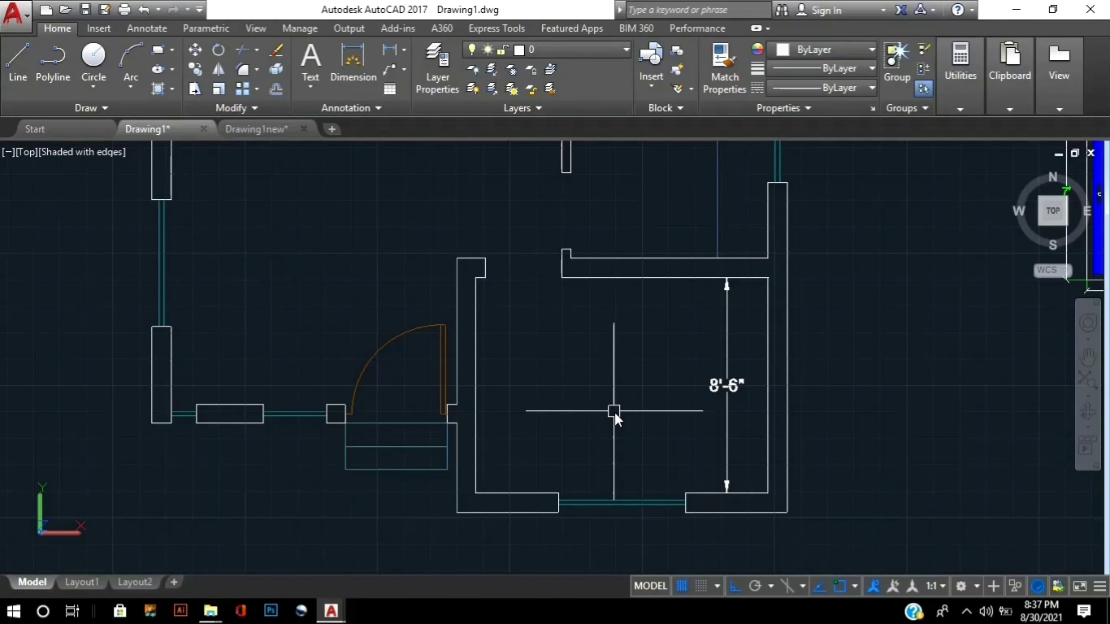
scroll(614, 413, down, 2)
text(p)
key(Return)
drag(522, 300, 526, 364)
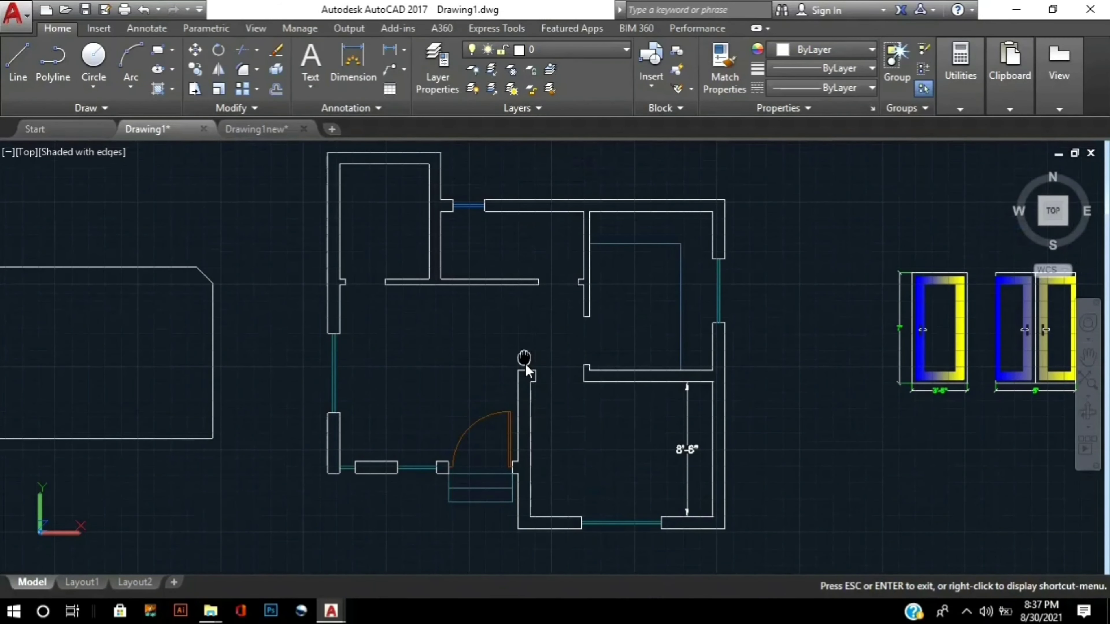
key(Escape)
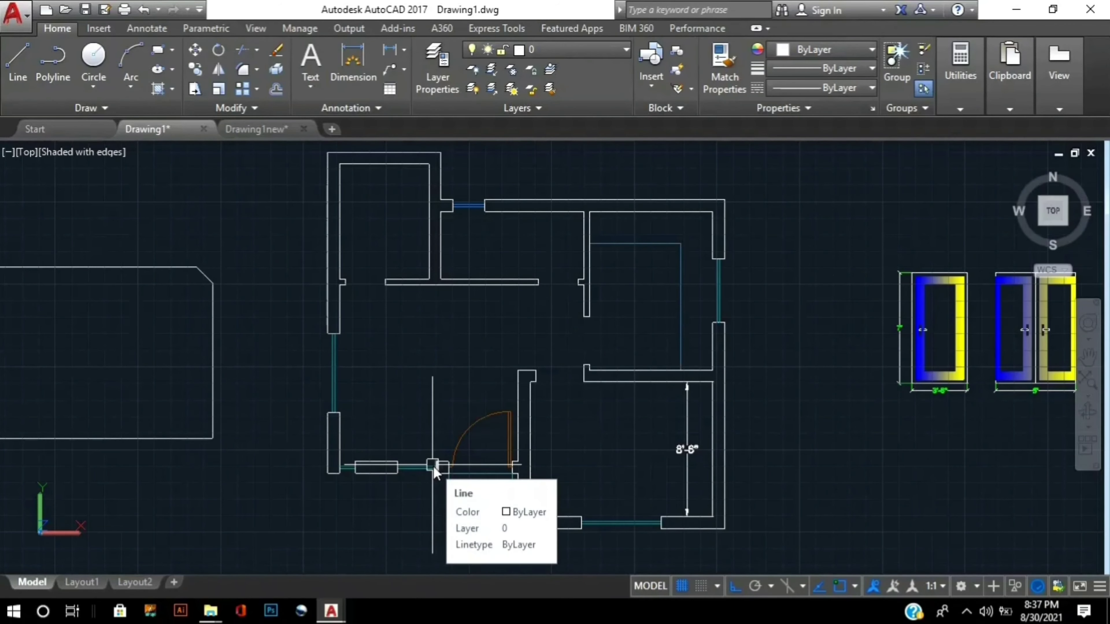
- Add a one-line 'LIVING AREA' text label in the lower-left room
text(T)
key(Return)
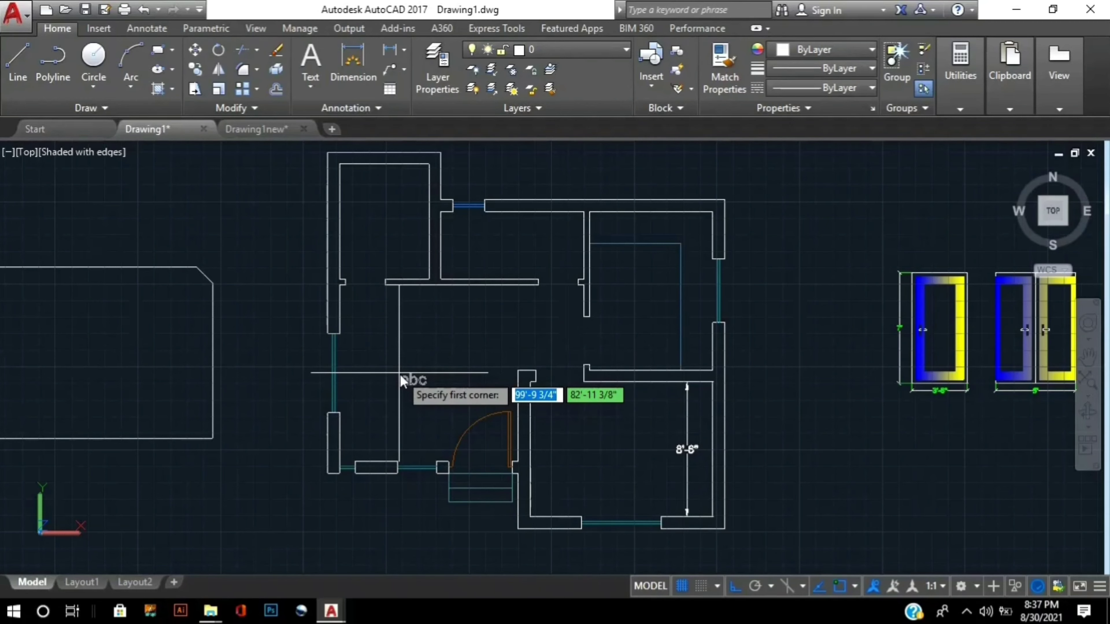
click(400, 375)
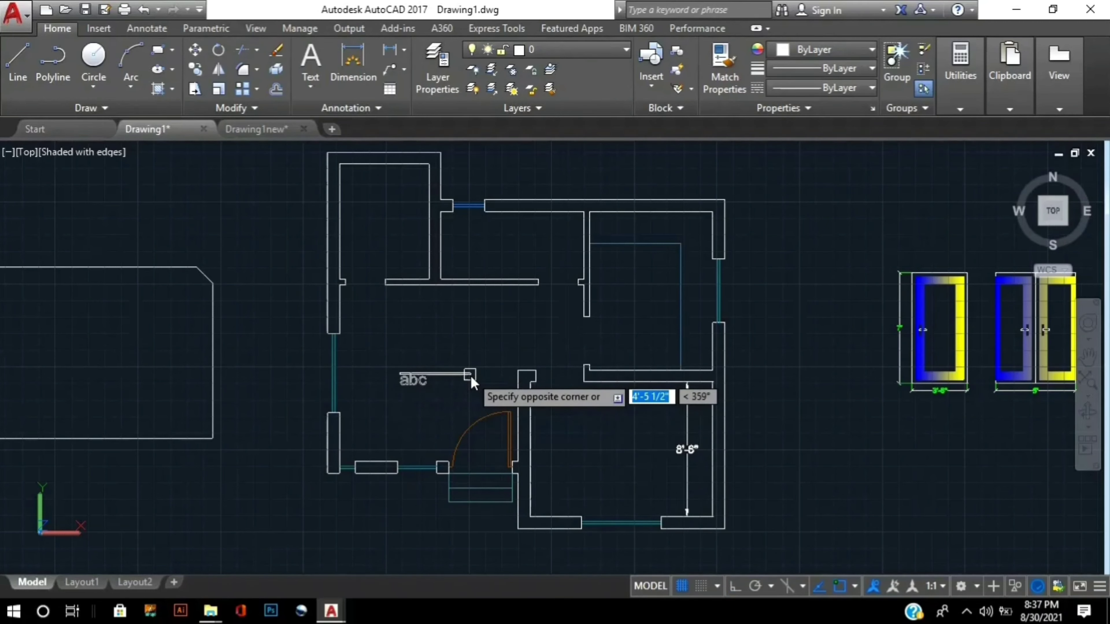
click(471, 375)
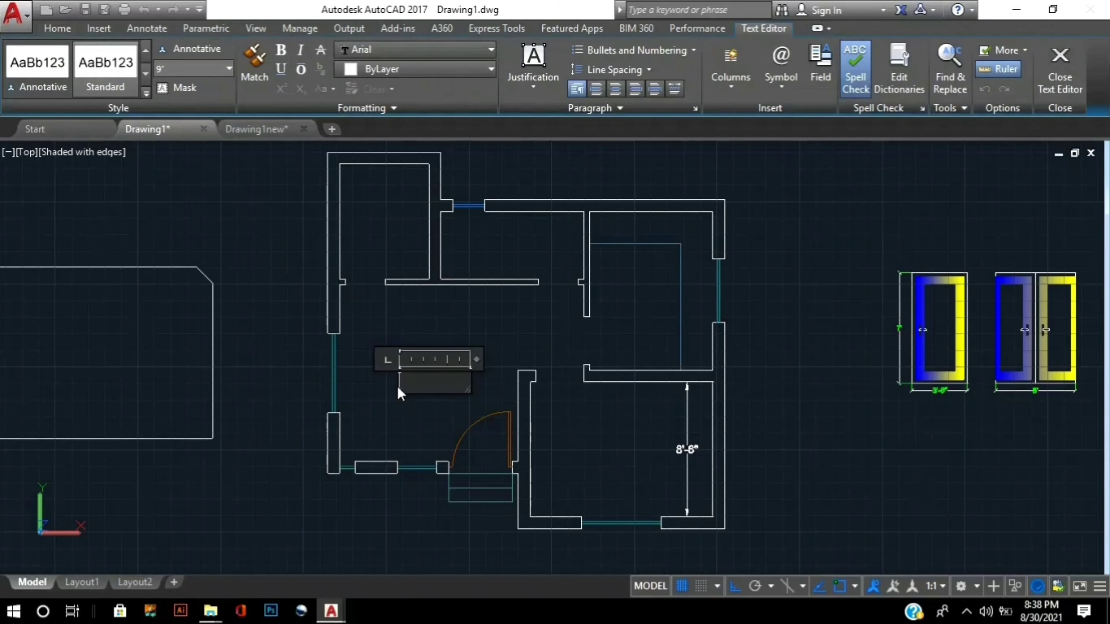
text(LIVING)
text( ARE)
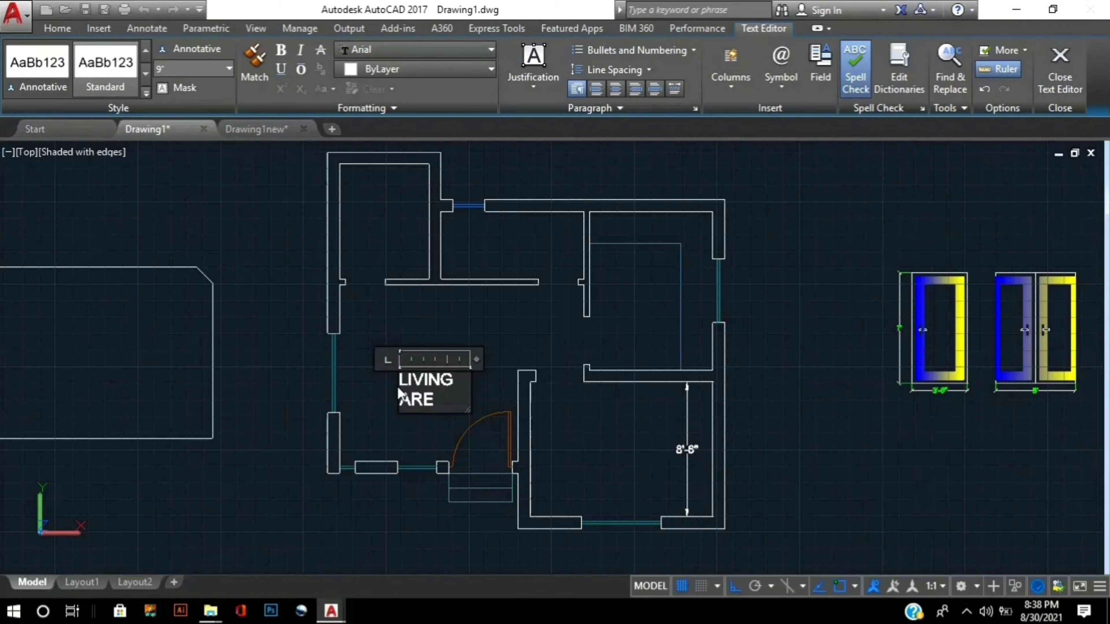
text(A)
drag(479, 361, 530, 361)
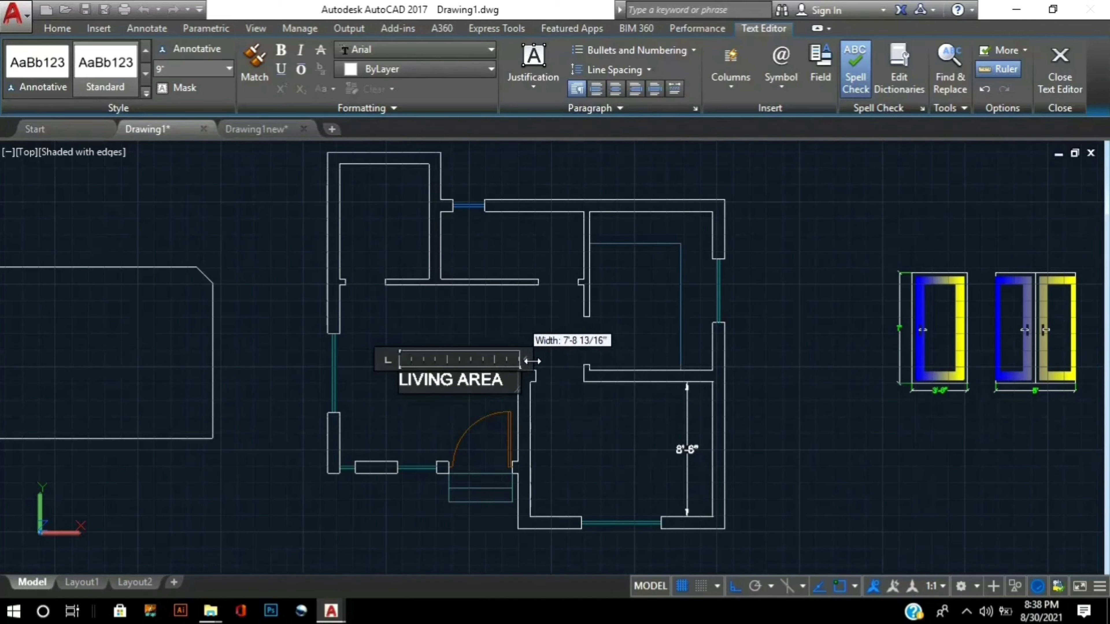
click(581, 472)
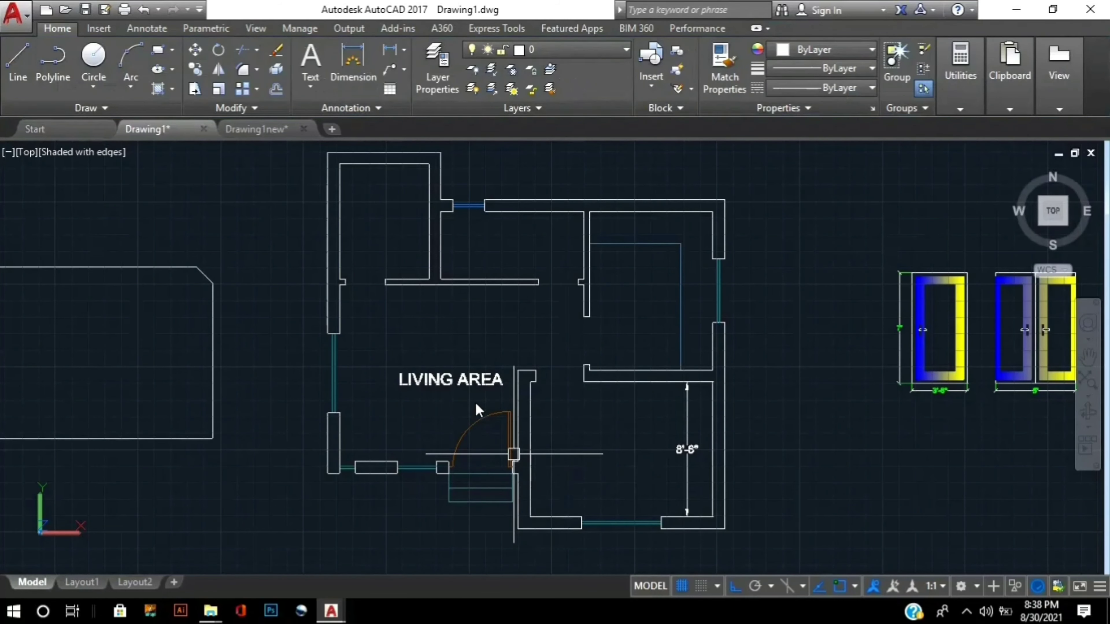
- Start moving the LIVING AREA label, cancel it, and recentre the plan
text(M)
key(Return)
click(474, 377)
key(Return)
click(497, 336)
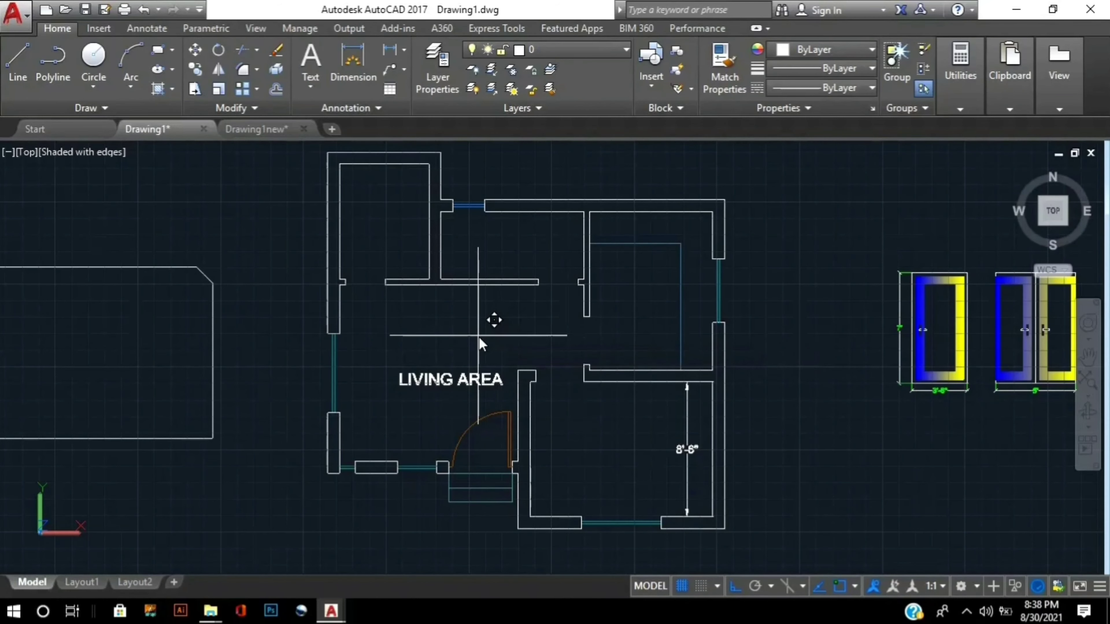
key(Escape)
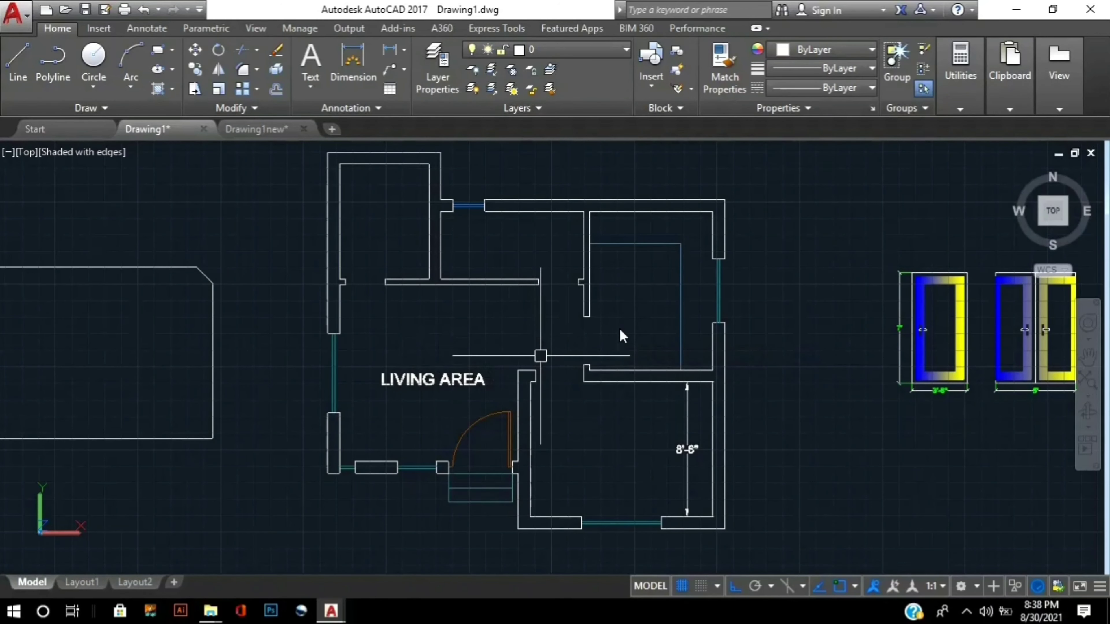
mouse_move(681, 291)
middle_down()
mouse_move(620, 315)
mouse_move(597, 354)
middle_up()
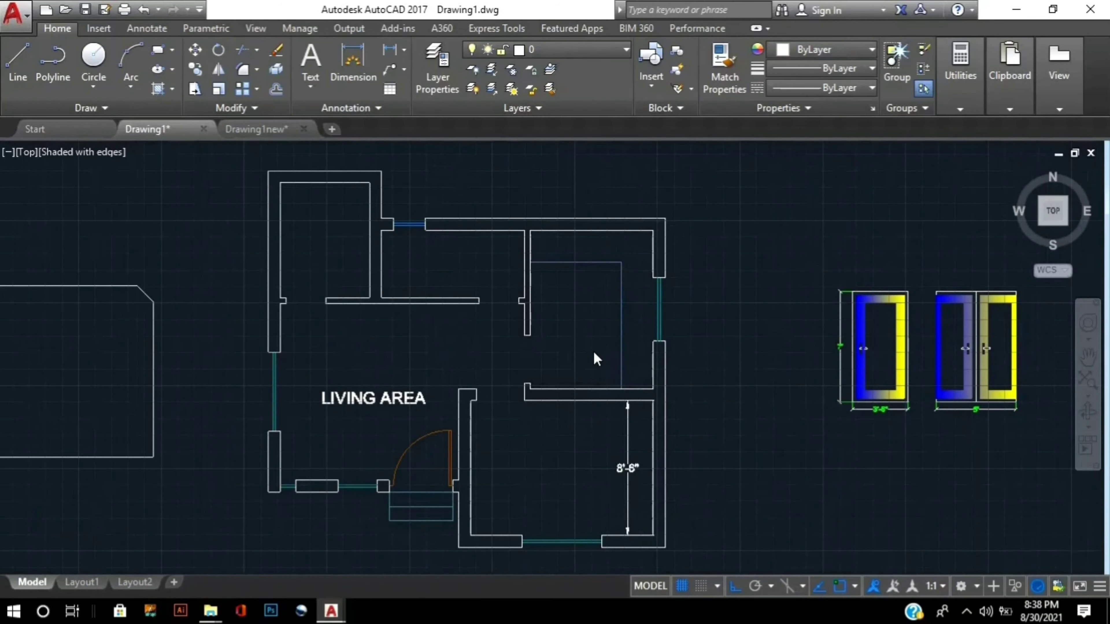
- Add a 'KITCHEN' multiline text label in the upper-right room
scroll(597, 352, up, 2)
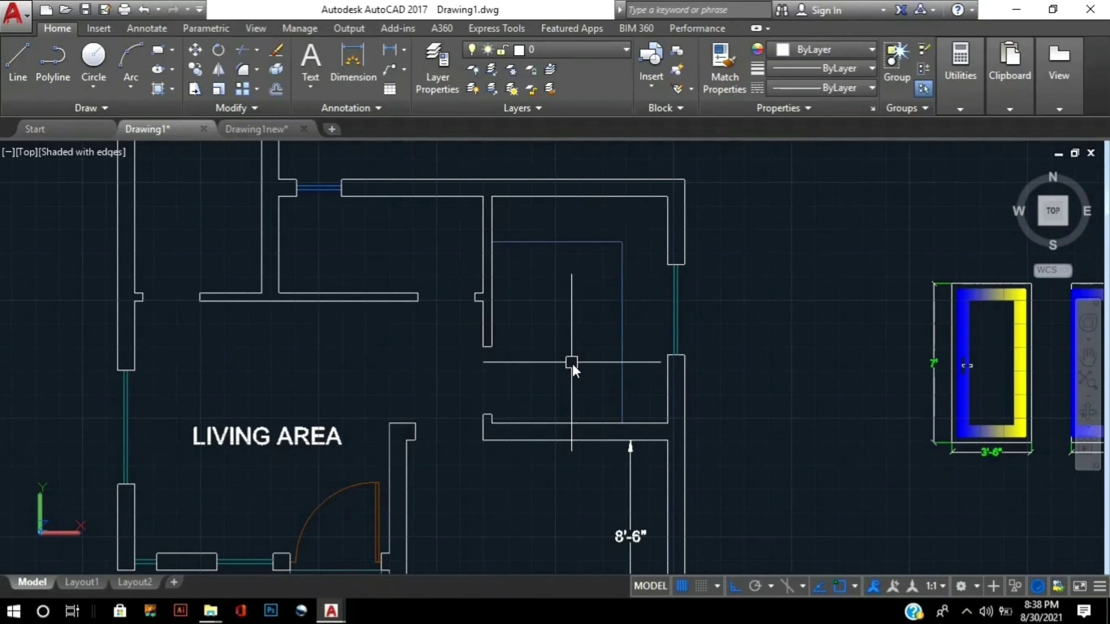
text(t)
key(Return)
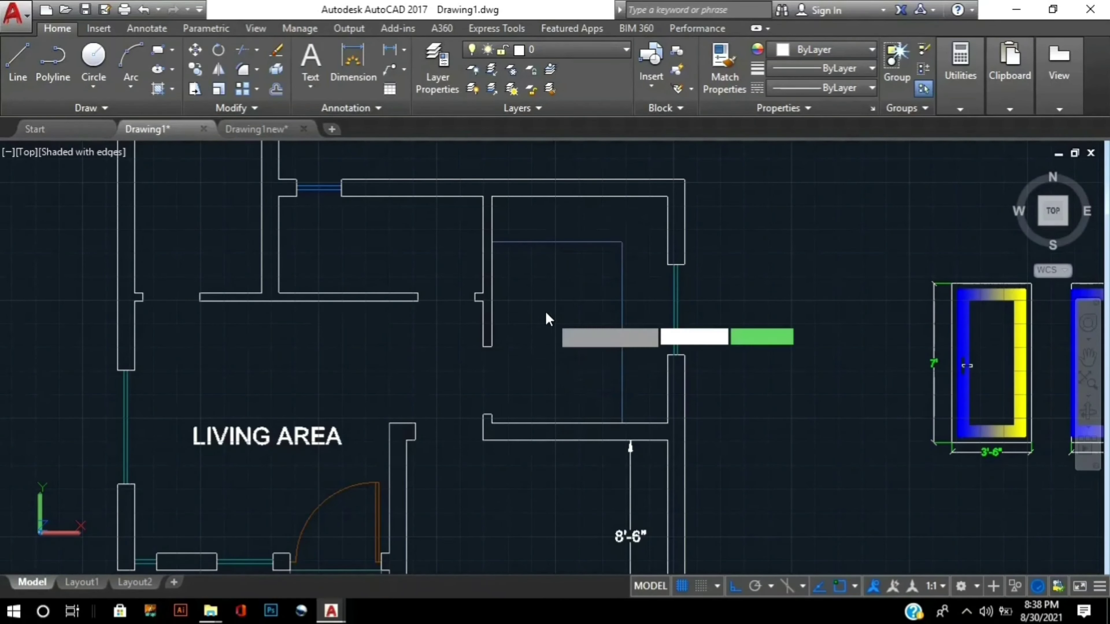
click(541, 311)
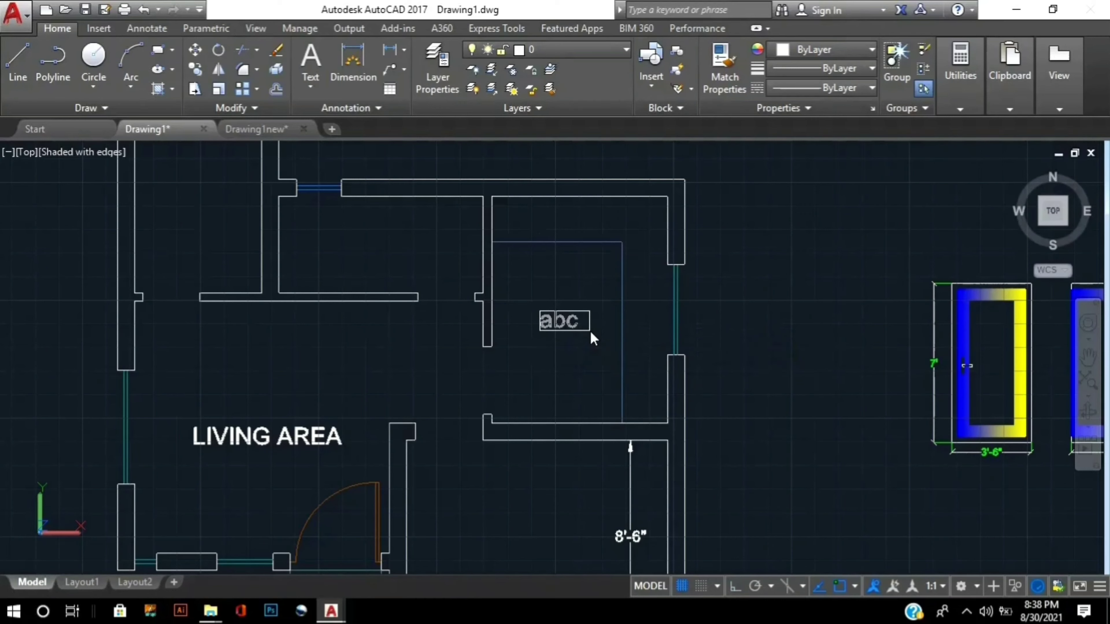
click(590, 333)
text(K)
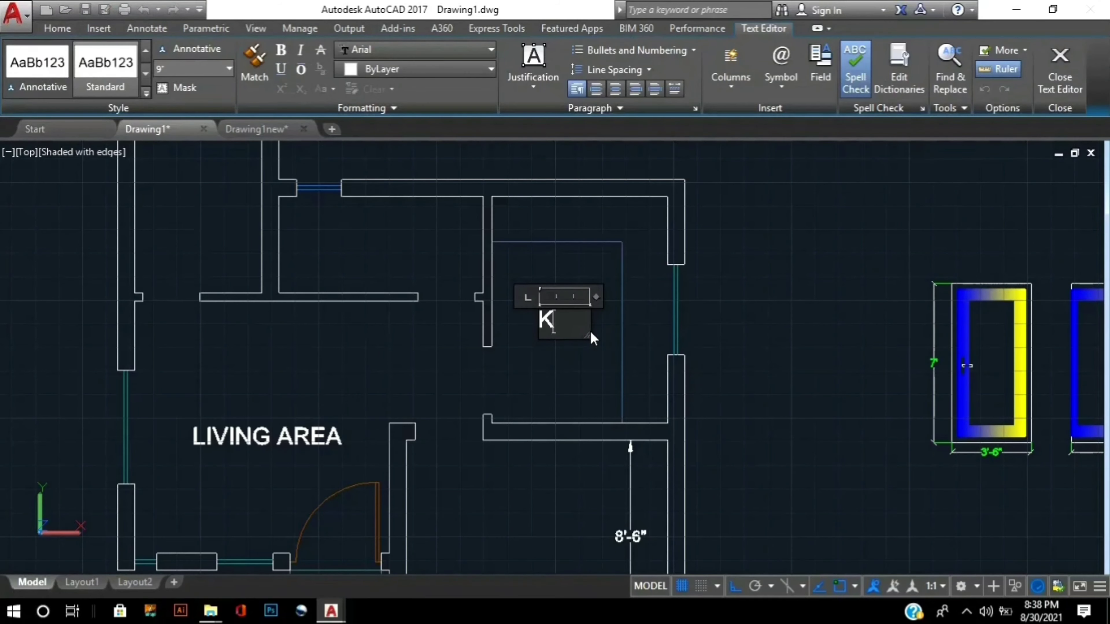
text(IC)
key(BackSpace)
key(BackSpace)
text(TCHEN)
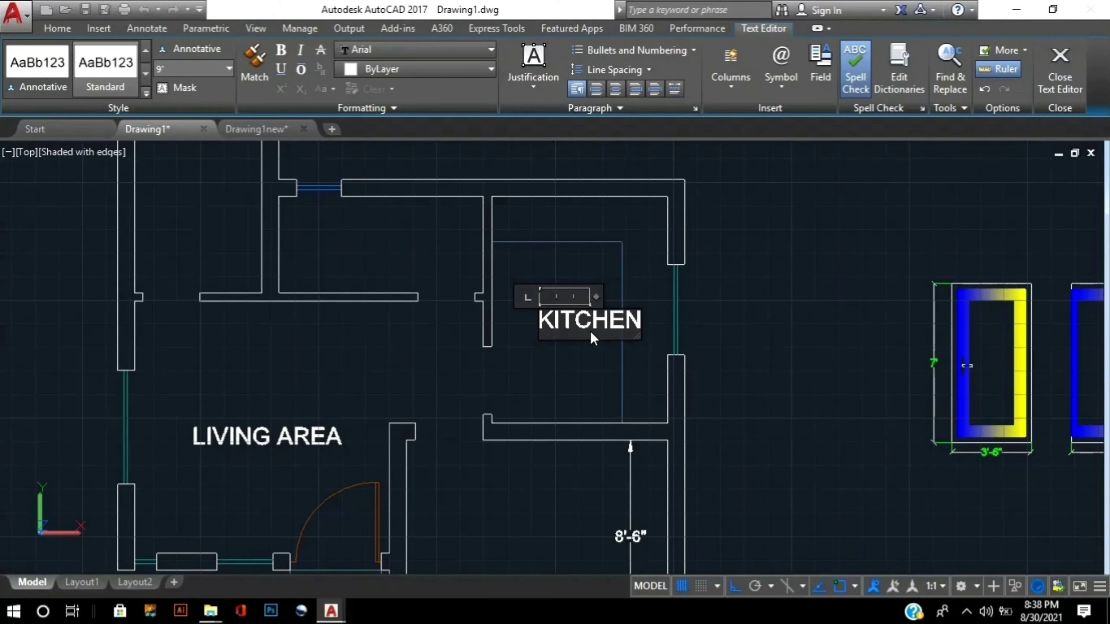
click(581, 389)
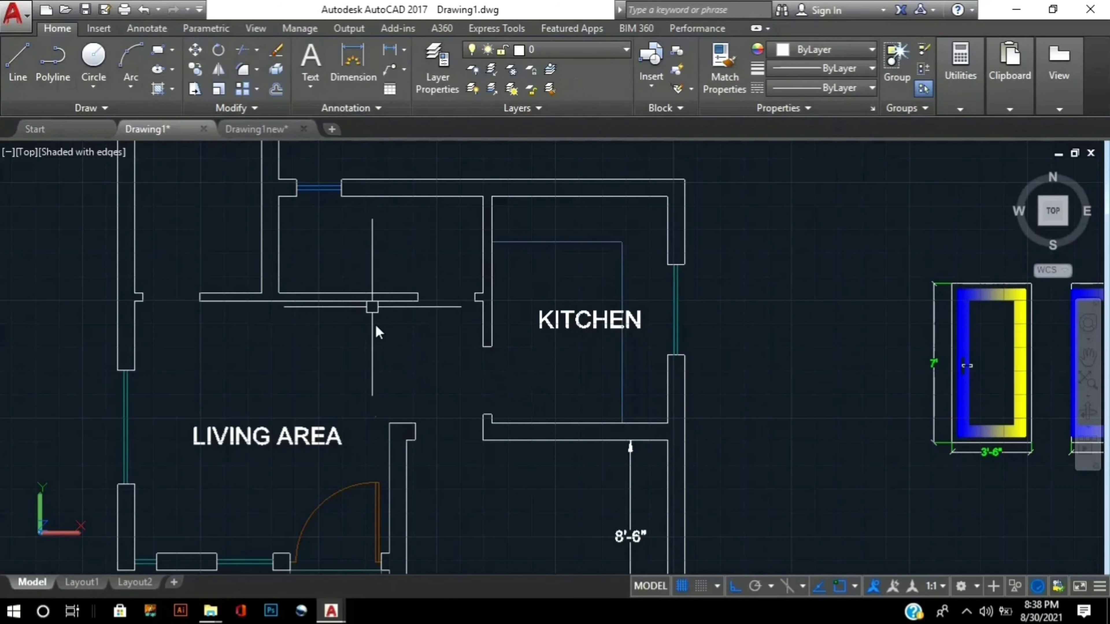
key(p)
key(Return)
- Pan and zoom until the chamfered rectangle left of the floor plan is centred in view
drag(378, 337, 395, 247)
key(Escape)
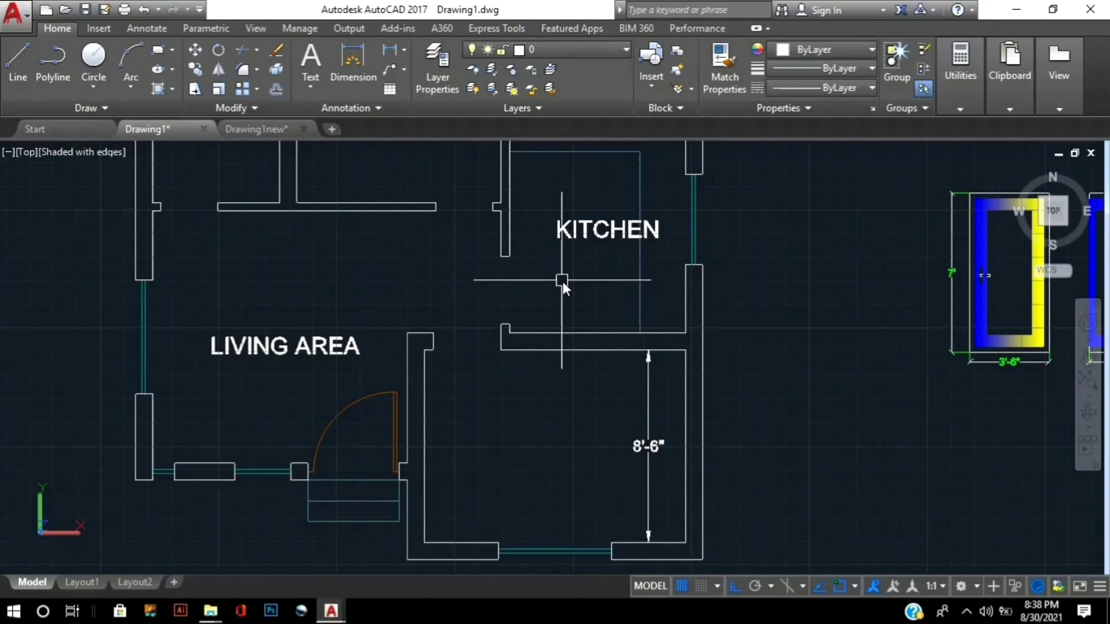
middle_drag(587, 290, 663, 308)
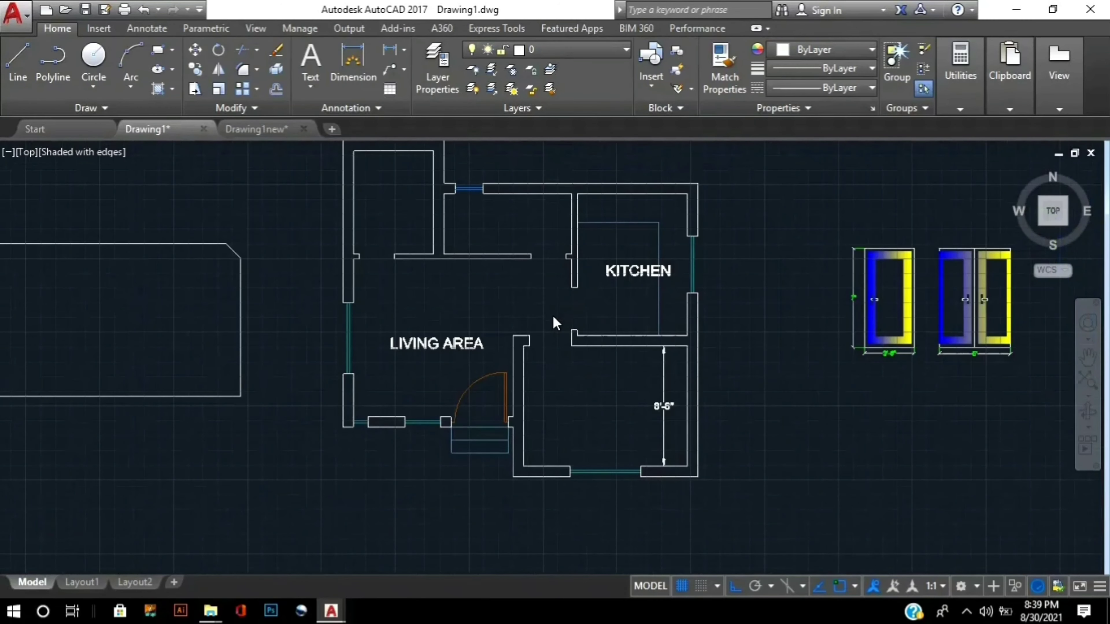
scroll(555, 311, down, 2)
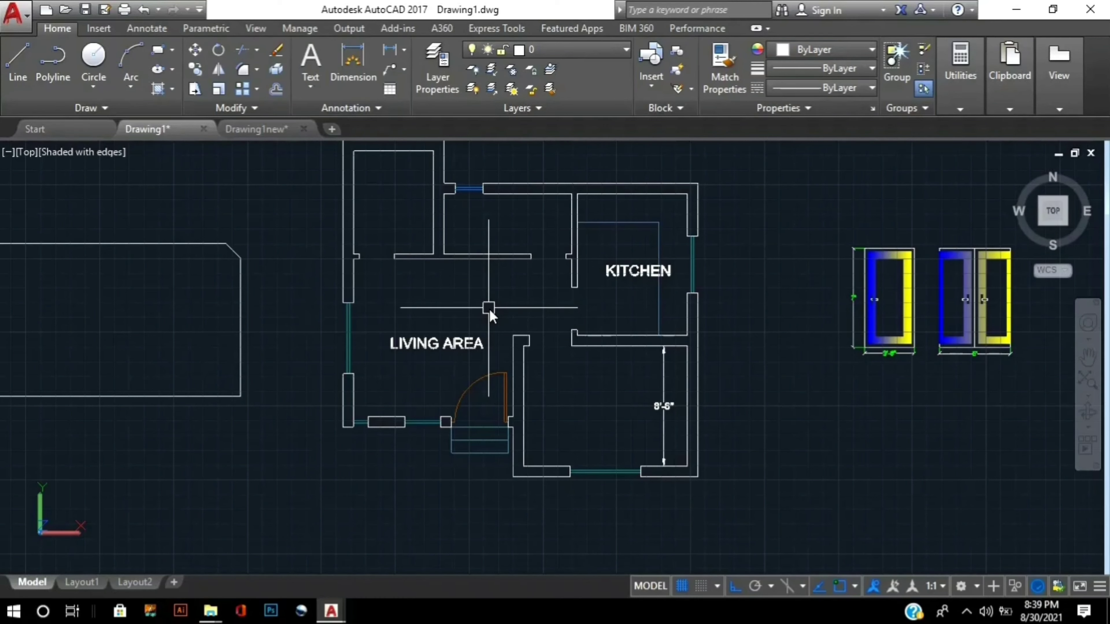
middle_drag(493, 315, 499, 344)
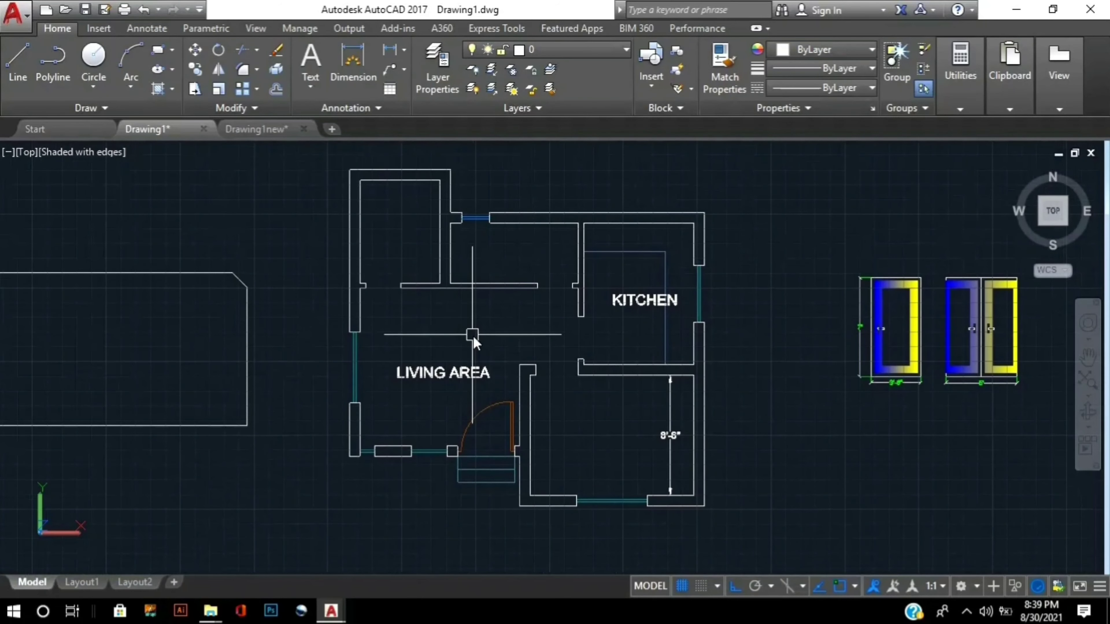
scroll(449, 337, down, 2)
middle_drag(394, 345, 556, 354)
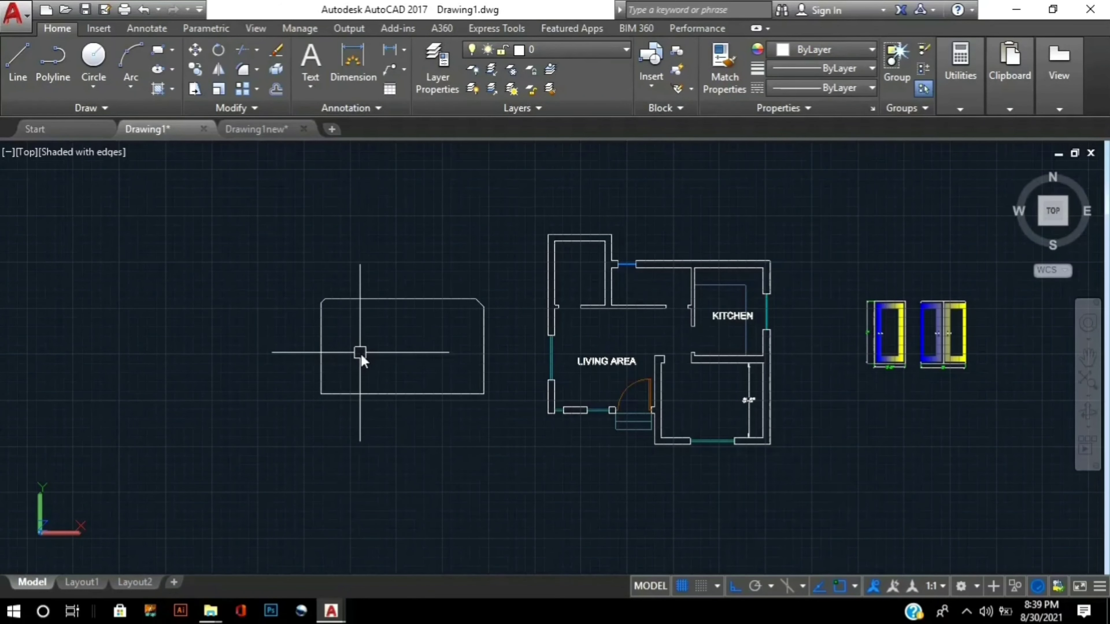
scroll(361, 355, up, 3)
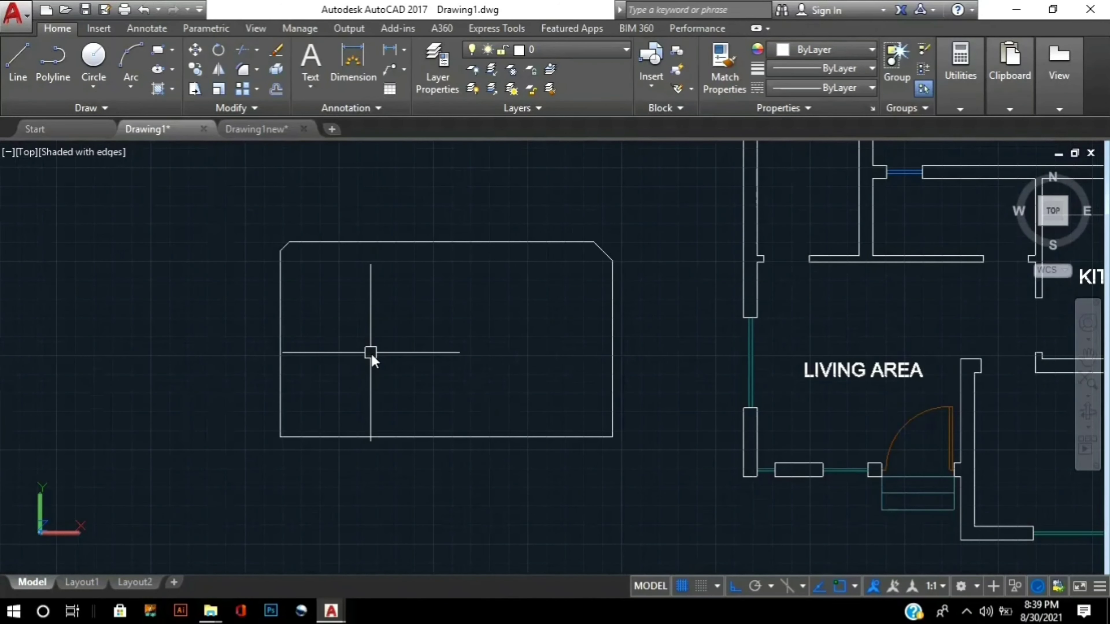
middle_drag(371, 354, 413, 366)
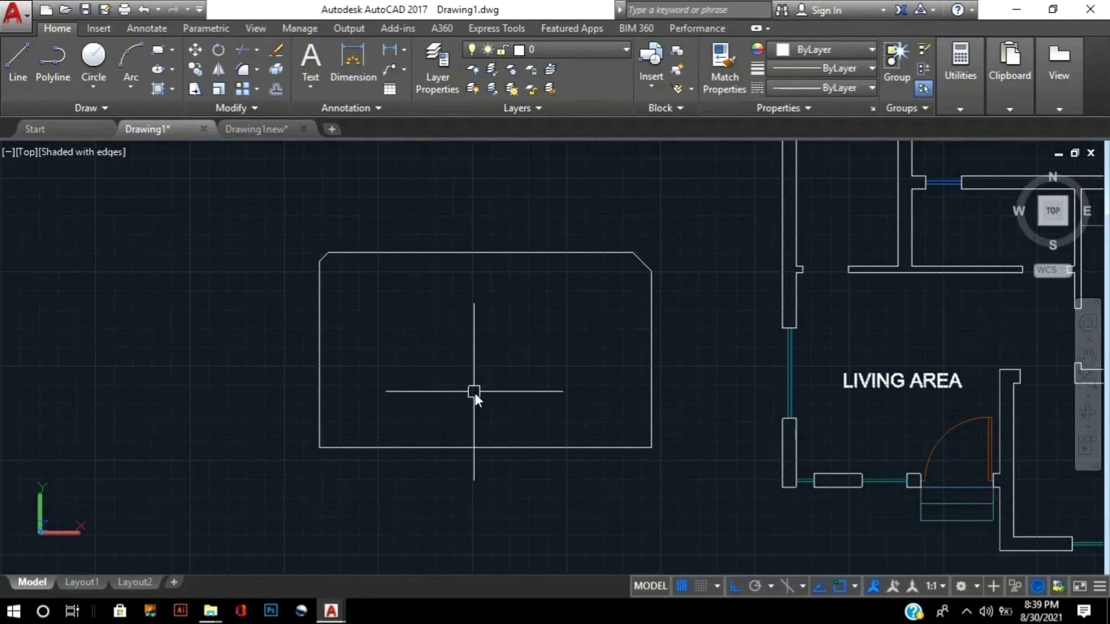
middle_drag(451, 387, 543, 387)
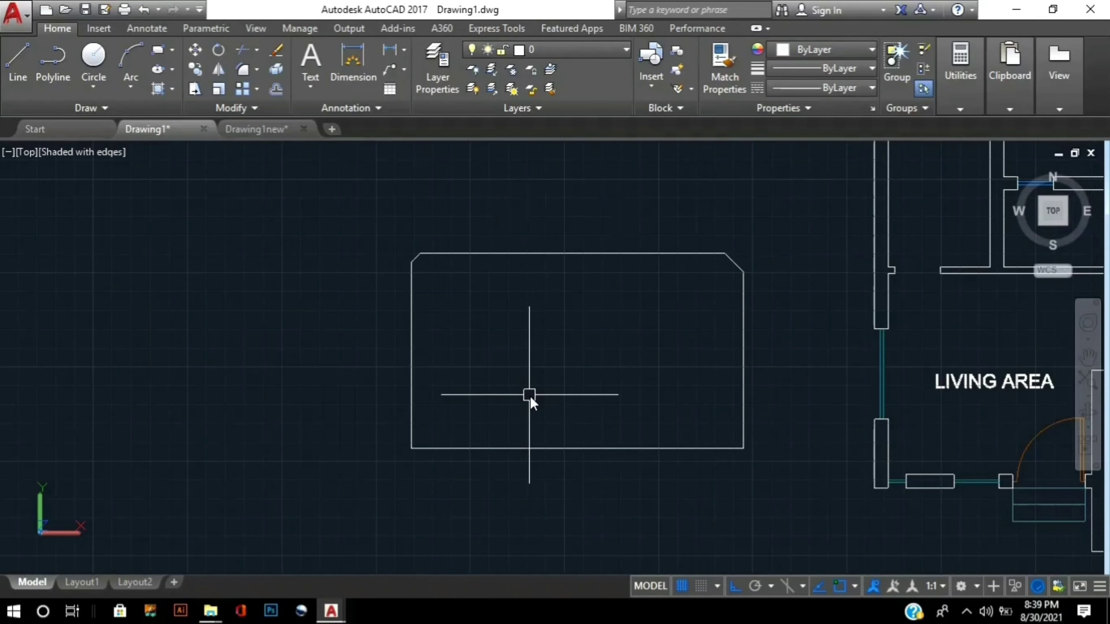
- Draw a small rectangle to the left of the chamfered outline with REC
text(rec)
key(Return)
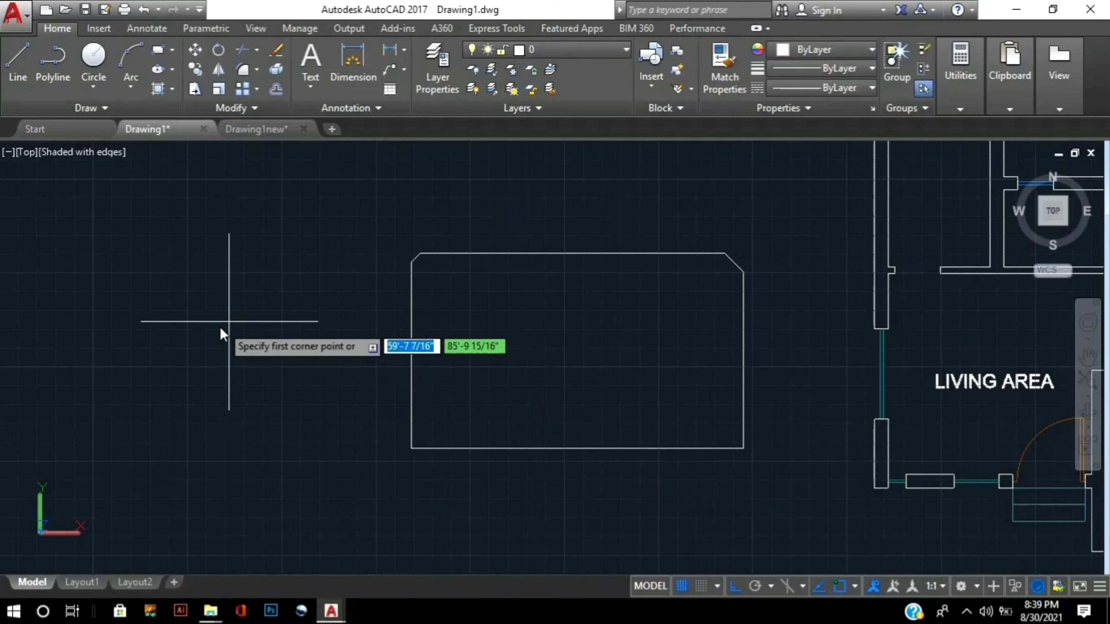
click(122, 285)
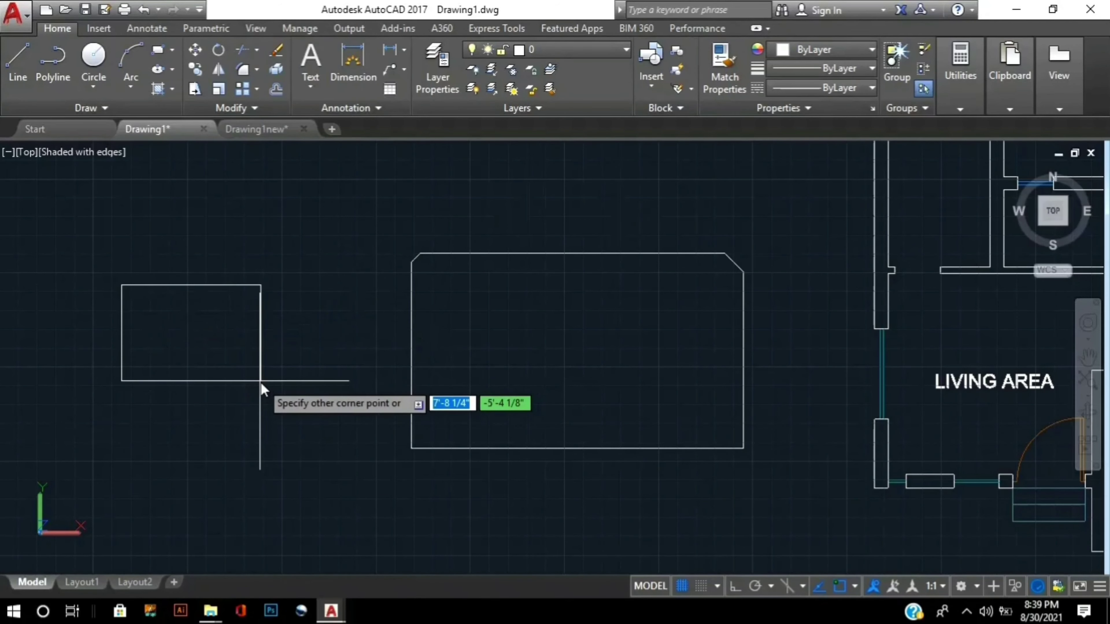
click(261, 381)
key(space)
key(Escape)
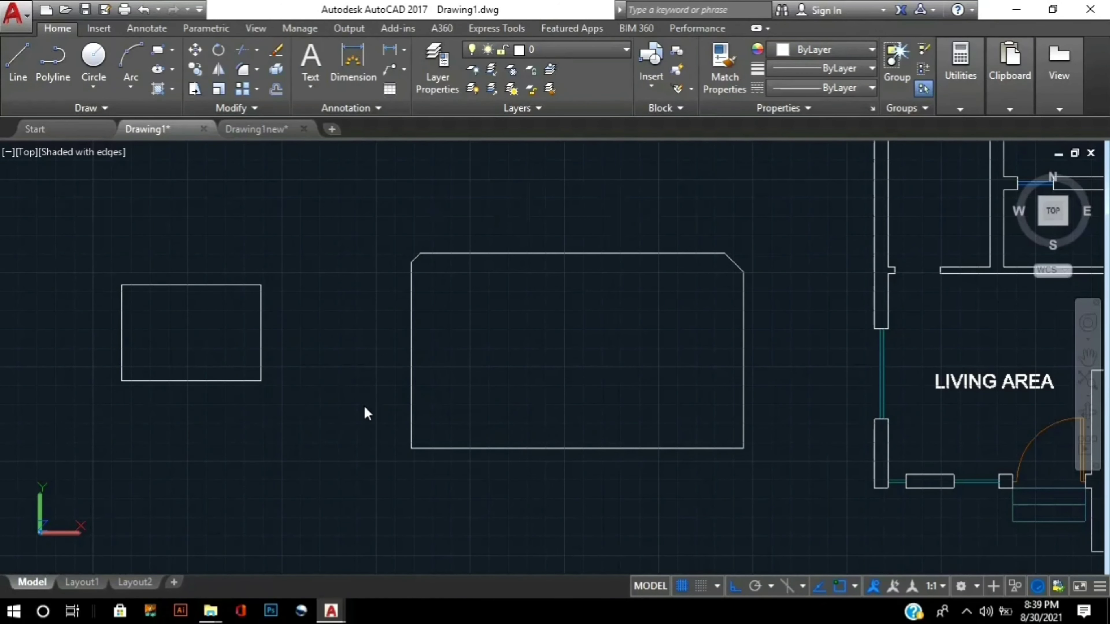
- Draw a circle above the new rectangle, reaching near its top-left corner
middle_drag(293, 398, 368, 401)
text(c)
key(Return)
click(184, 222)
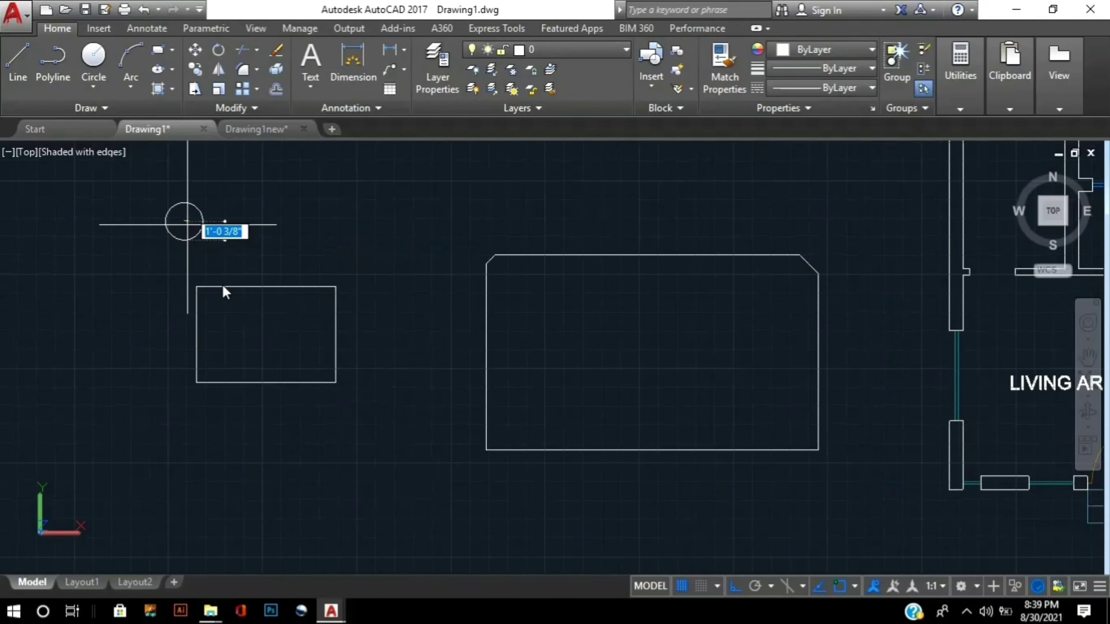
click(218, 289)
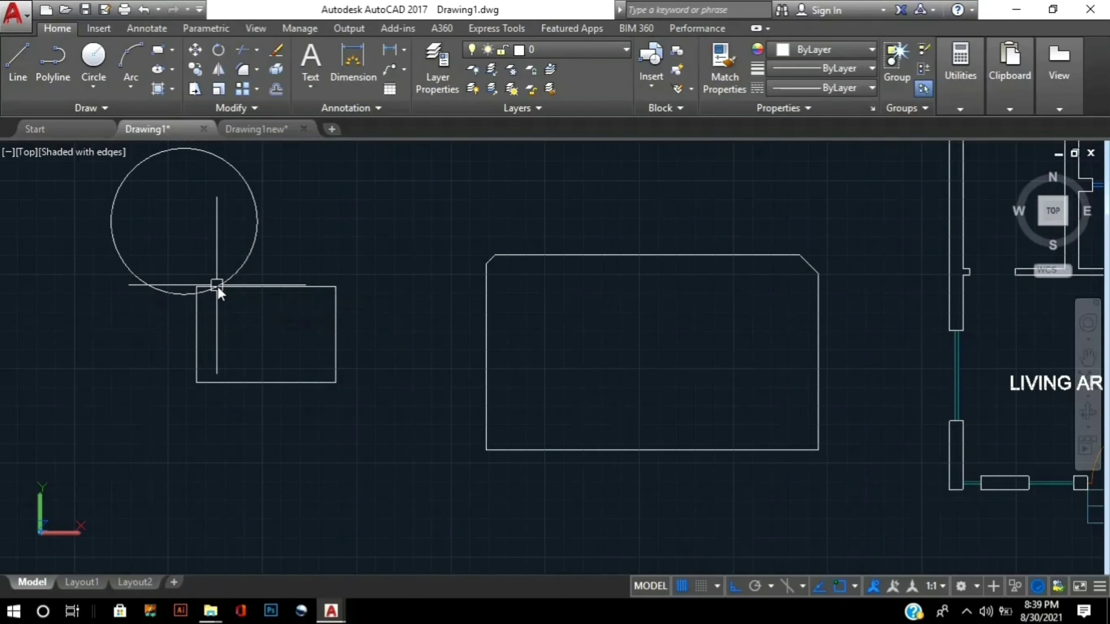
- Move the circle down so it overlaps the rectangle's top-left corner
text(m)
key(Return)
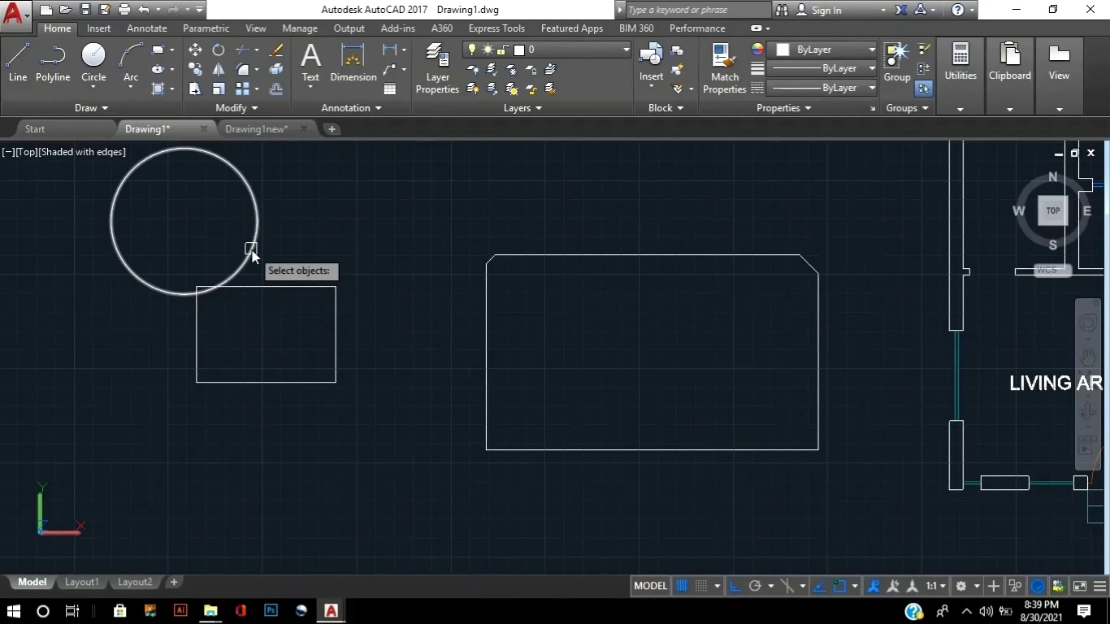
click(253, 248)
key(Return)
click(326, 263)
click(328, 275)
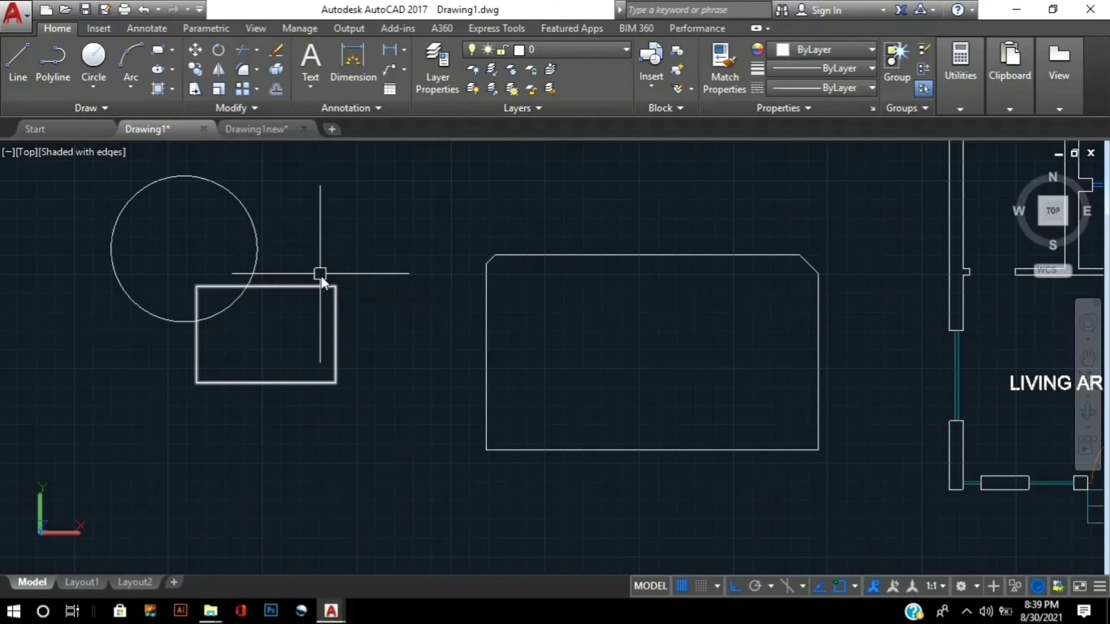
- Trim the overlapping arc and rectangle corner into one outline
text(TR)
key(Return)
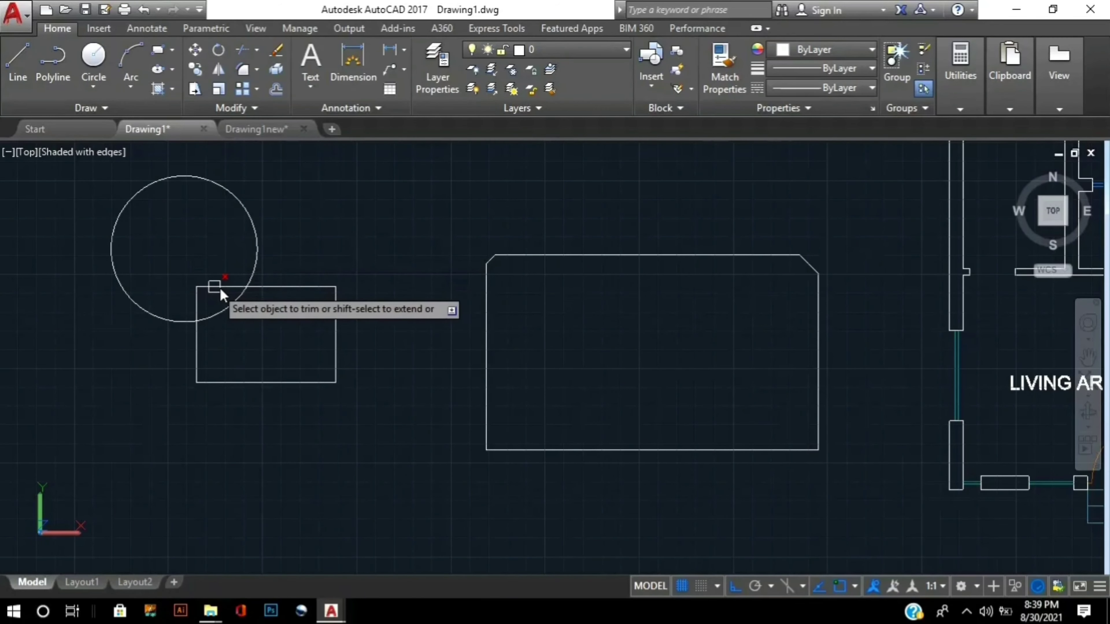
click(200, 300)
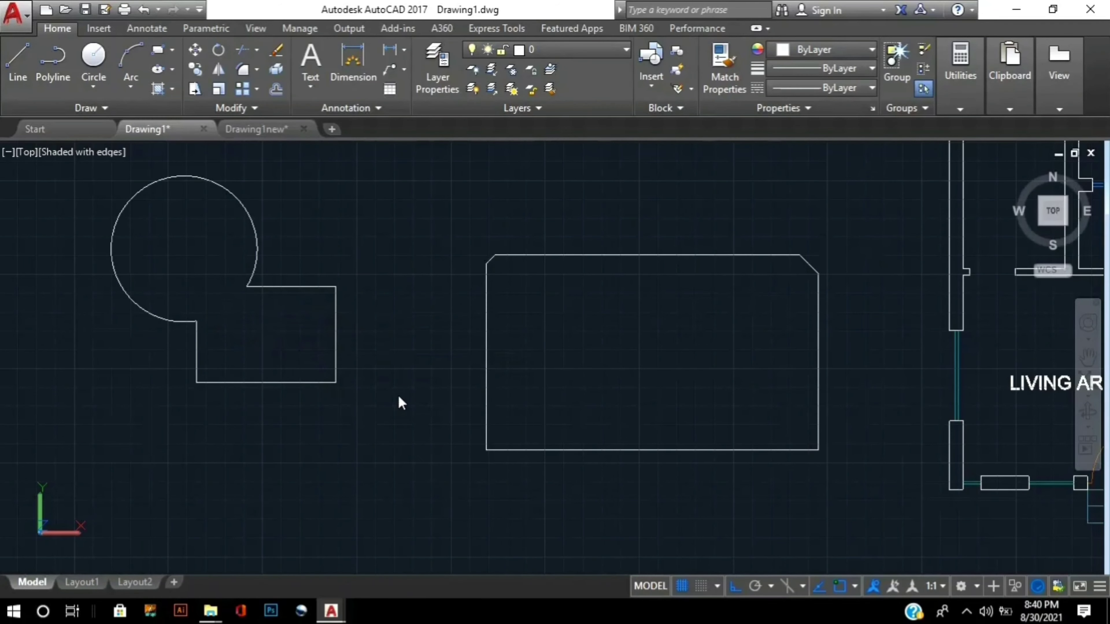
middle_drag(232, 348, 315, 399)
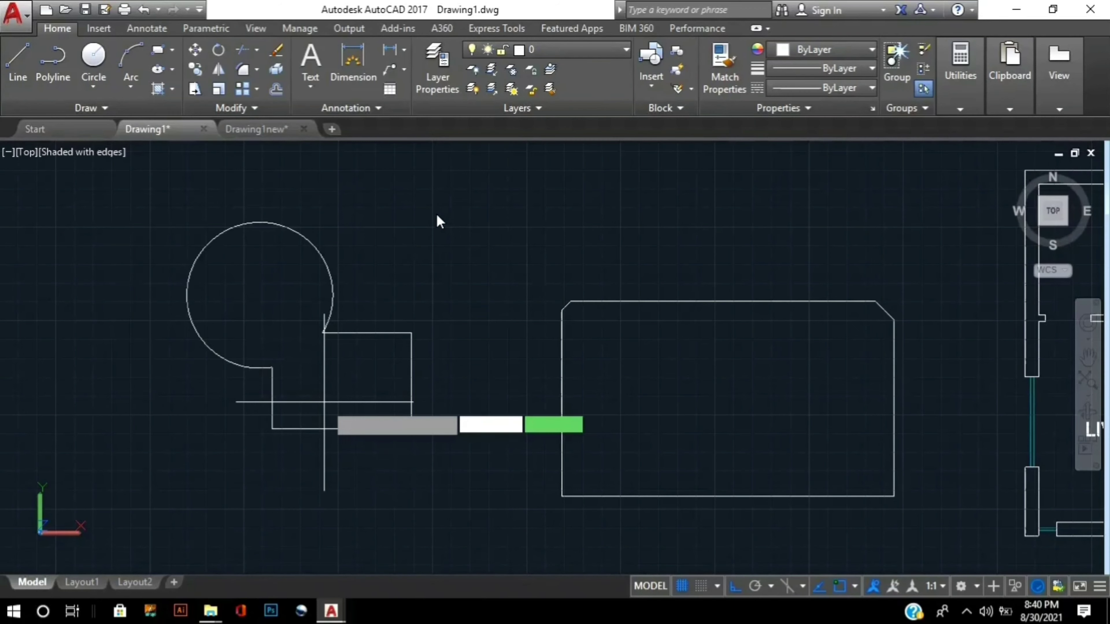
text(h)
key(Return)
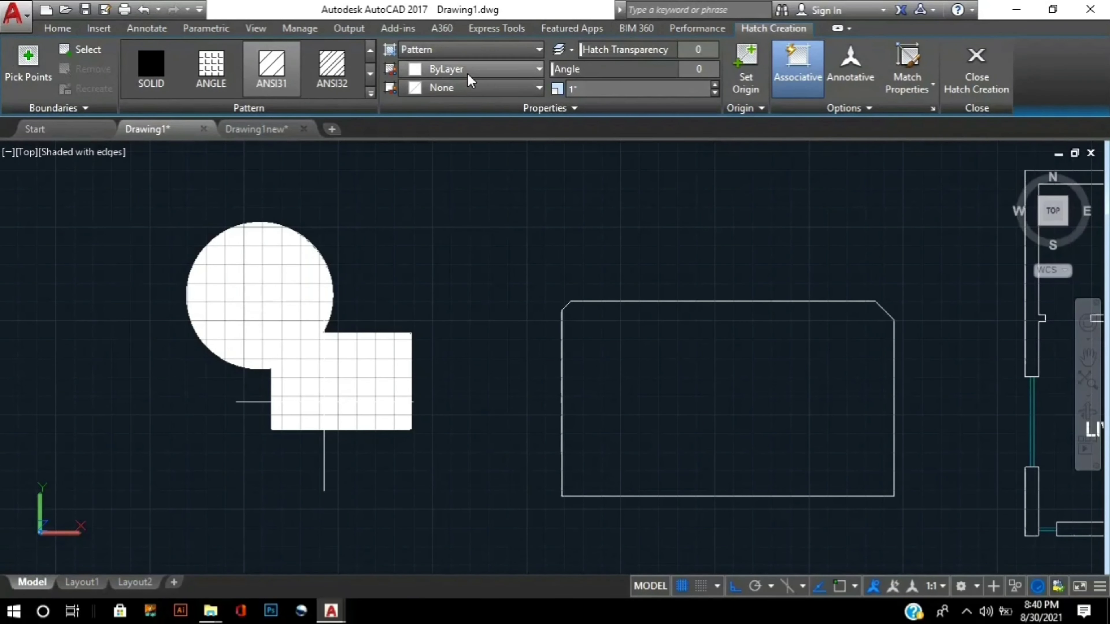
click(461, 53)
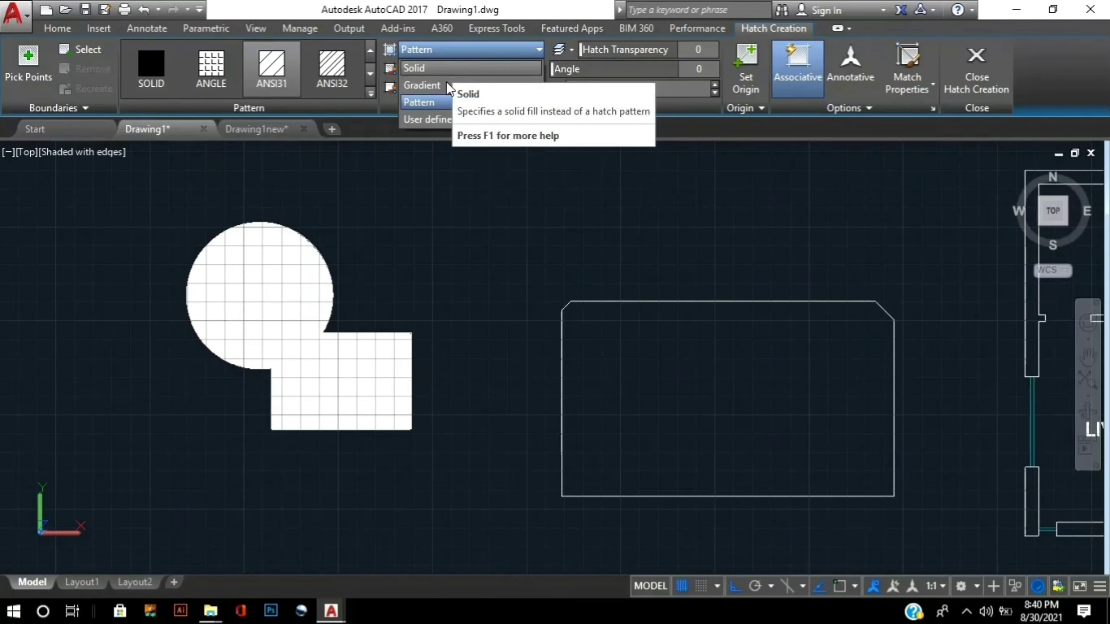
click(437, 102)
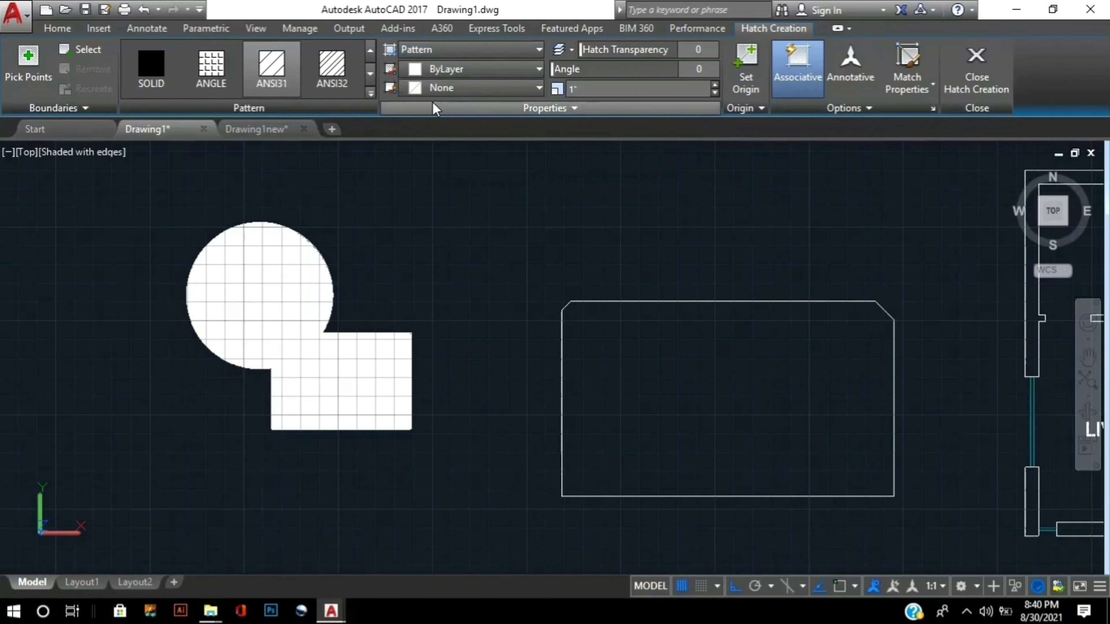
click(371, 77)
click(369, 50)
click(369, 50)
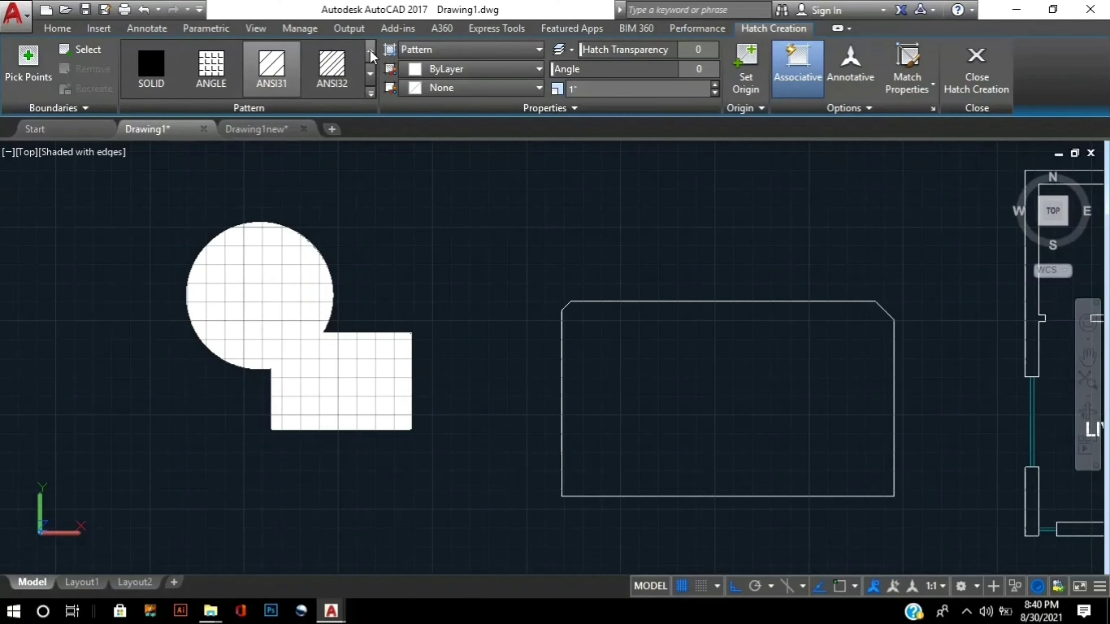
click(369, 72)
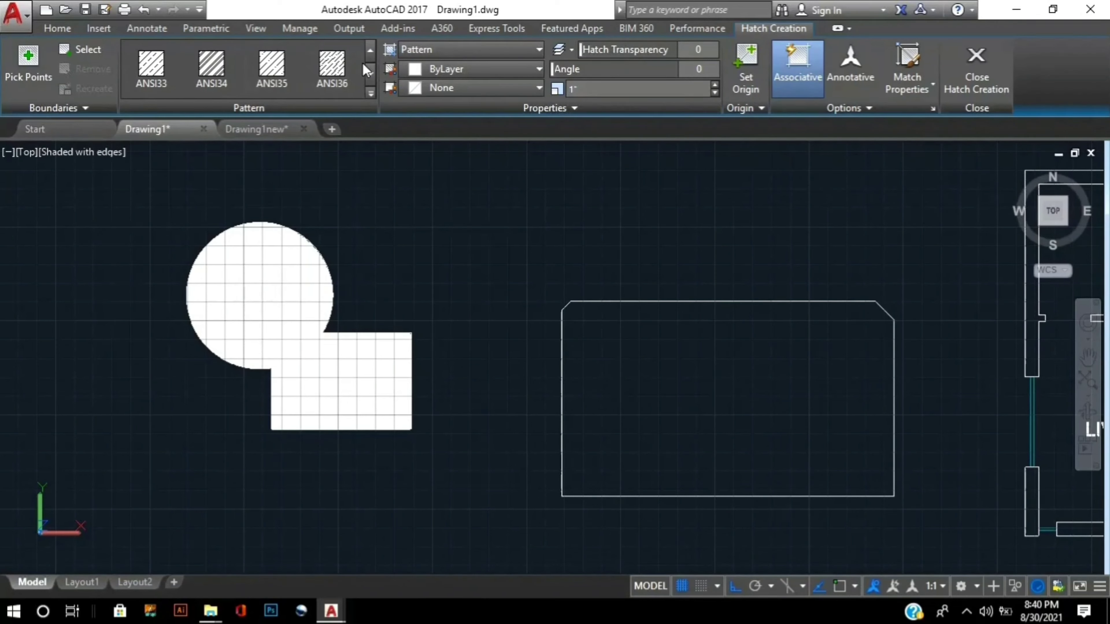
click(371, 50)
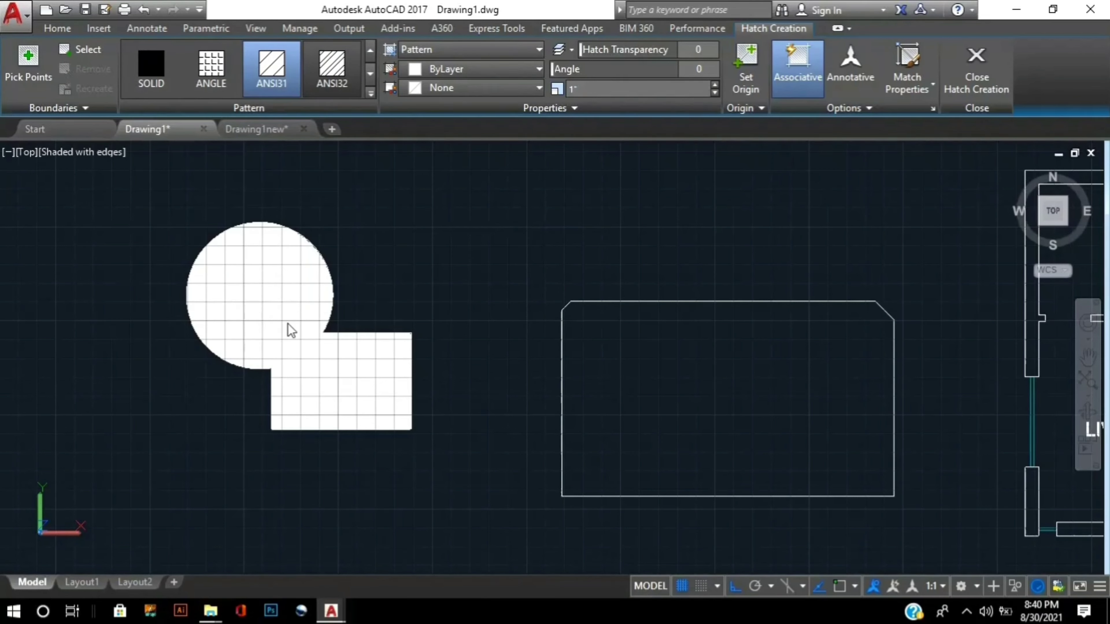
key(Escape)
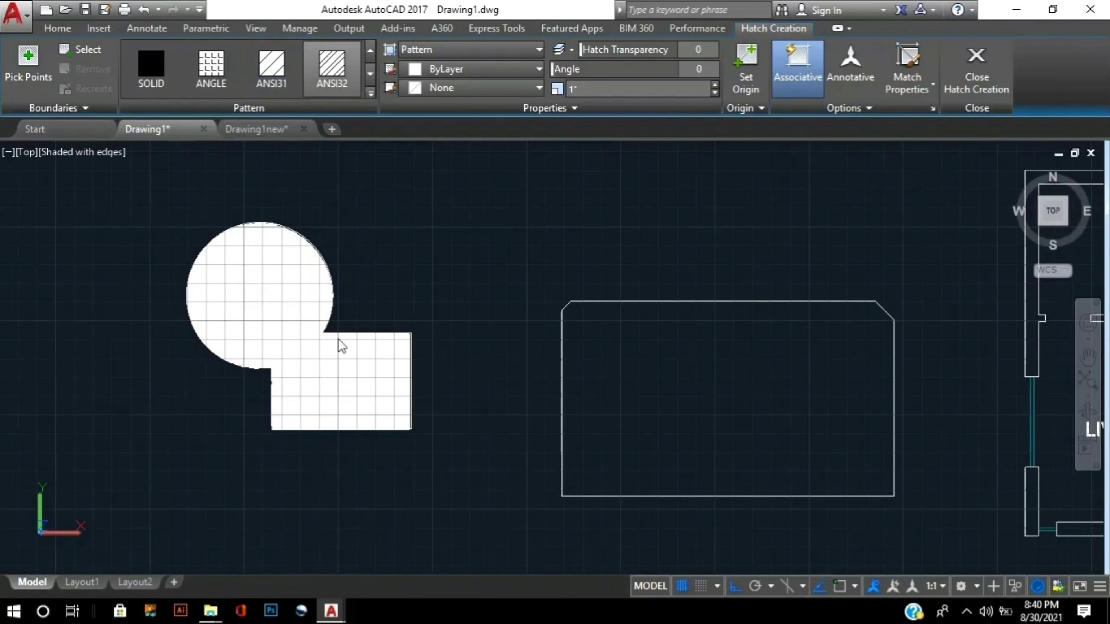
key(Escape)
text(H)
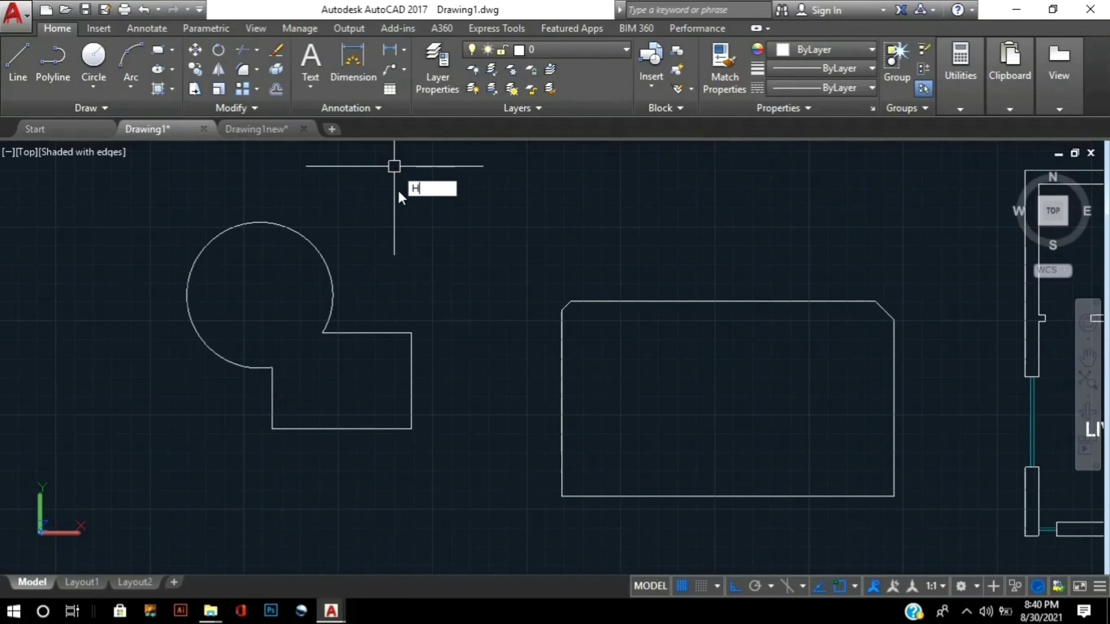
- Fill the merged circle-rectangle shape with an ANSI32 Pattern hatch
key(Return)
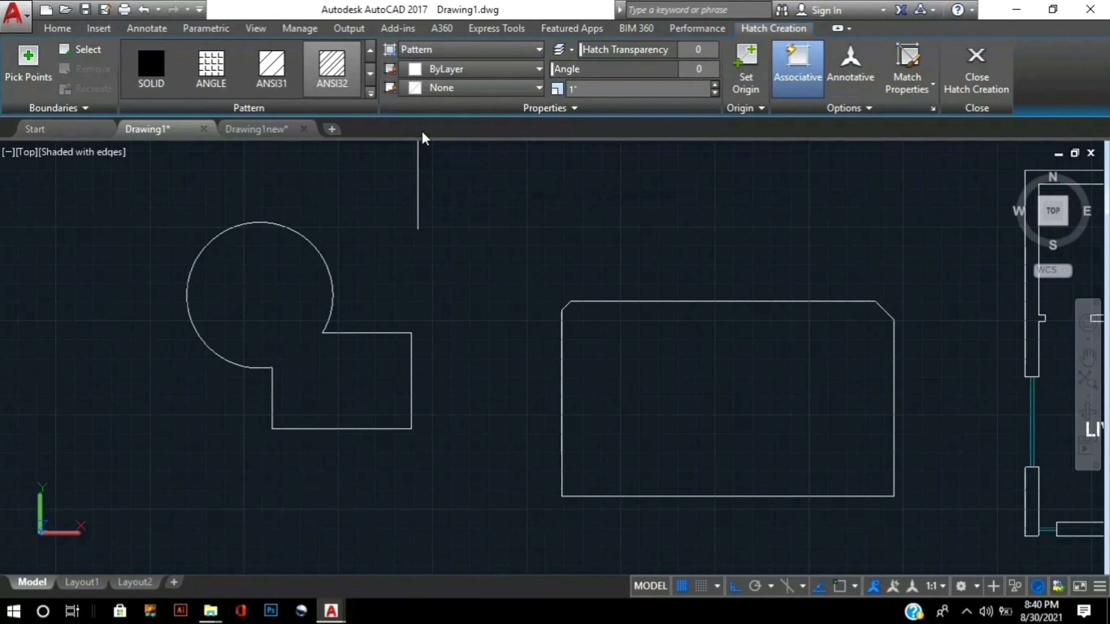
click(439, 50)
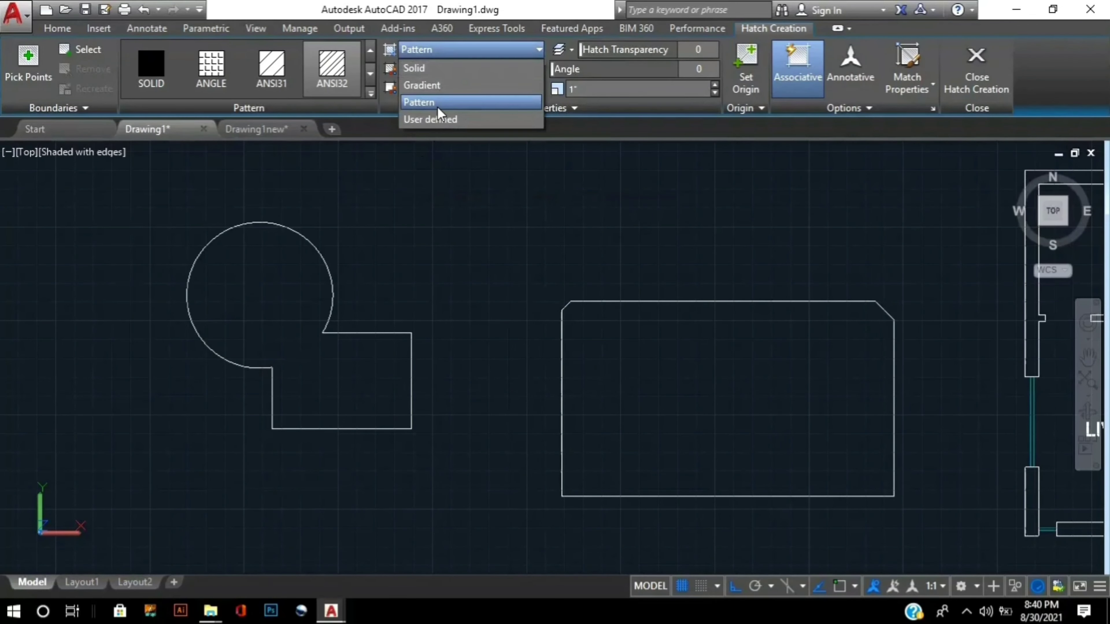
click(437, 104)
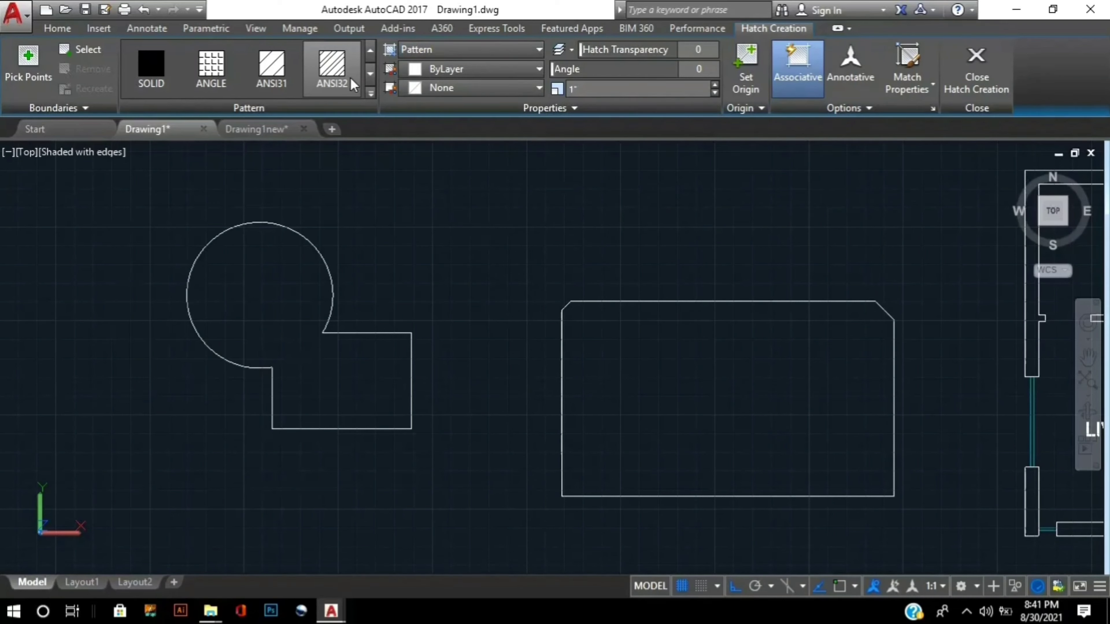
click(332, 75)
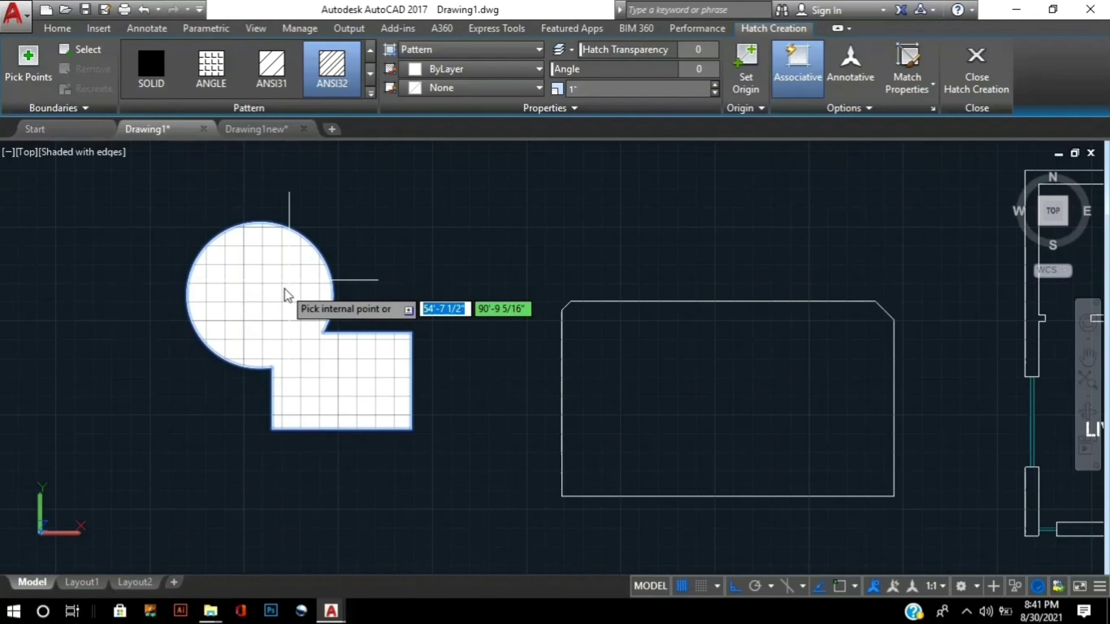
click(285, 290)
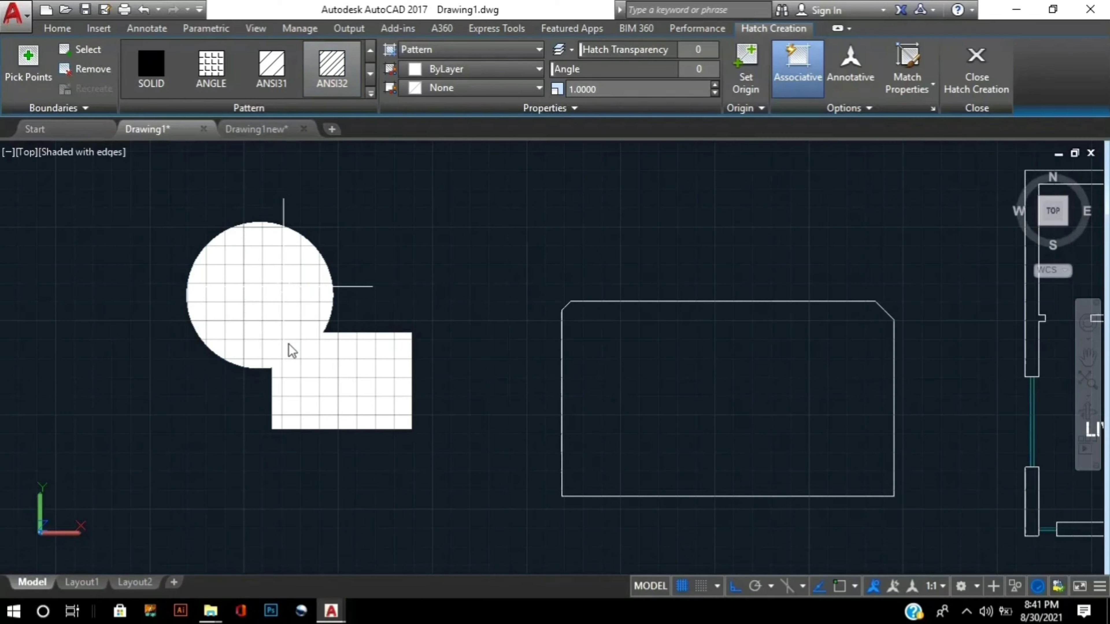
key(Return)
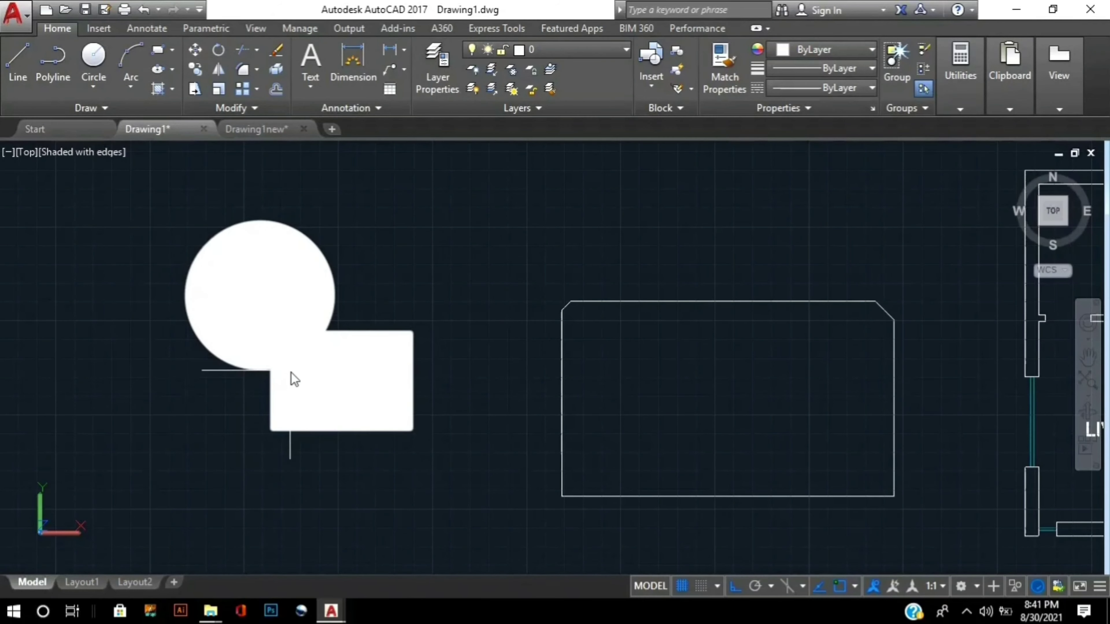
- Set the hatch's Scale to 25 in the Properties palette, then deselect it
click(270, 330)
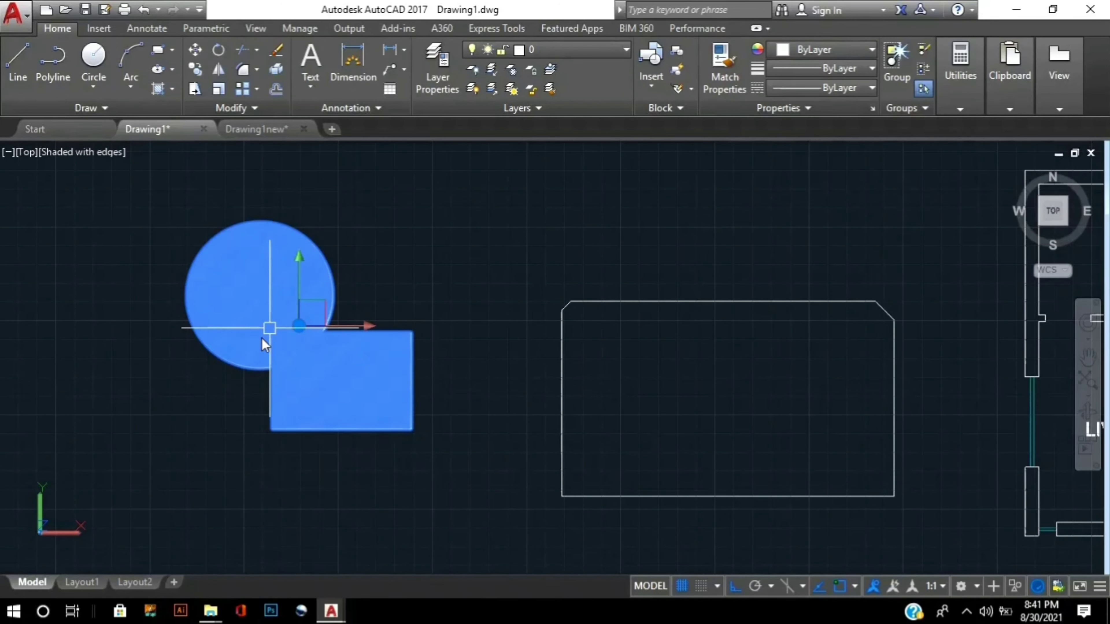
key(ctrl+1)
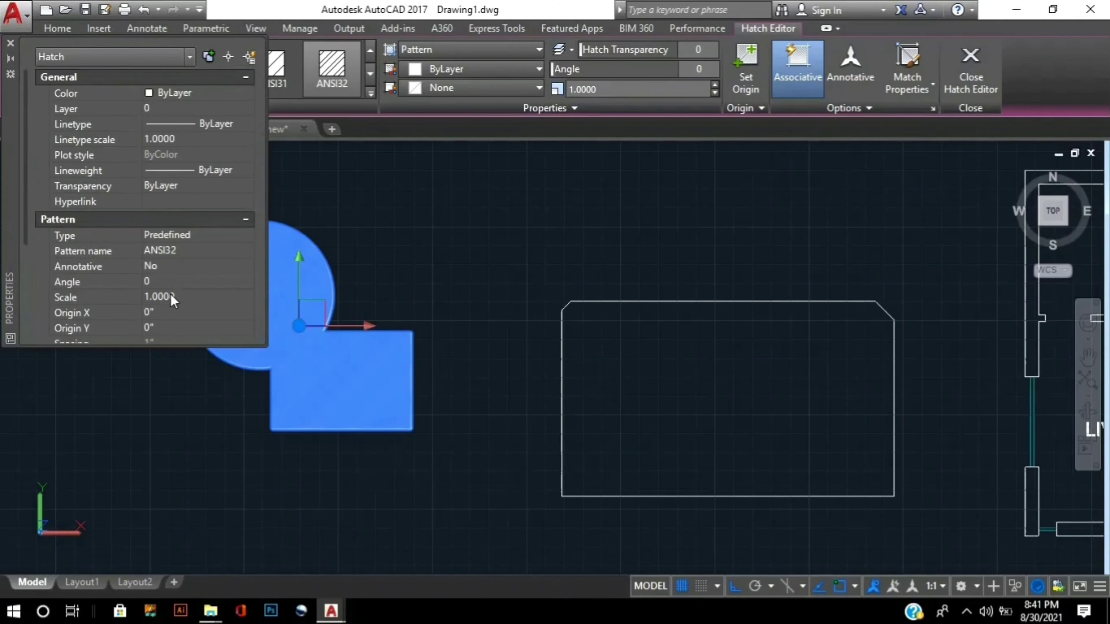
click(170, 296)
text(25)
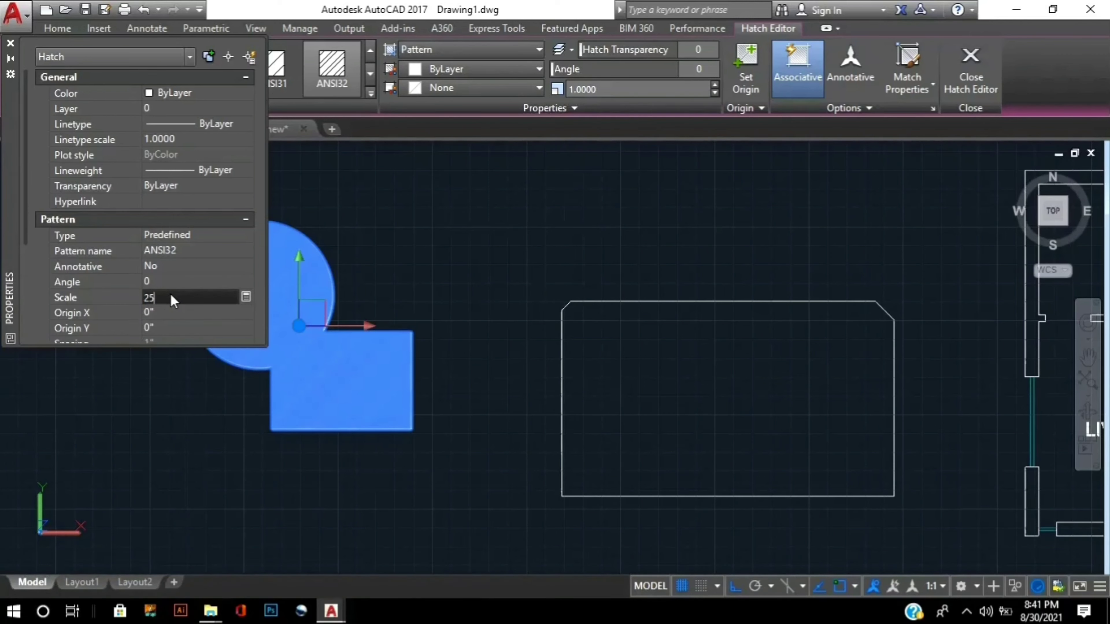
key(Tab)
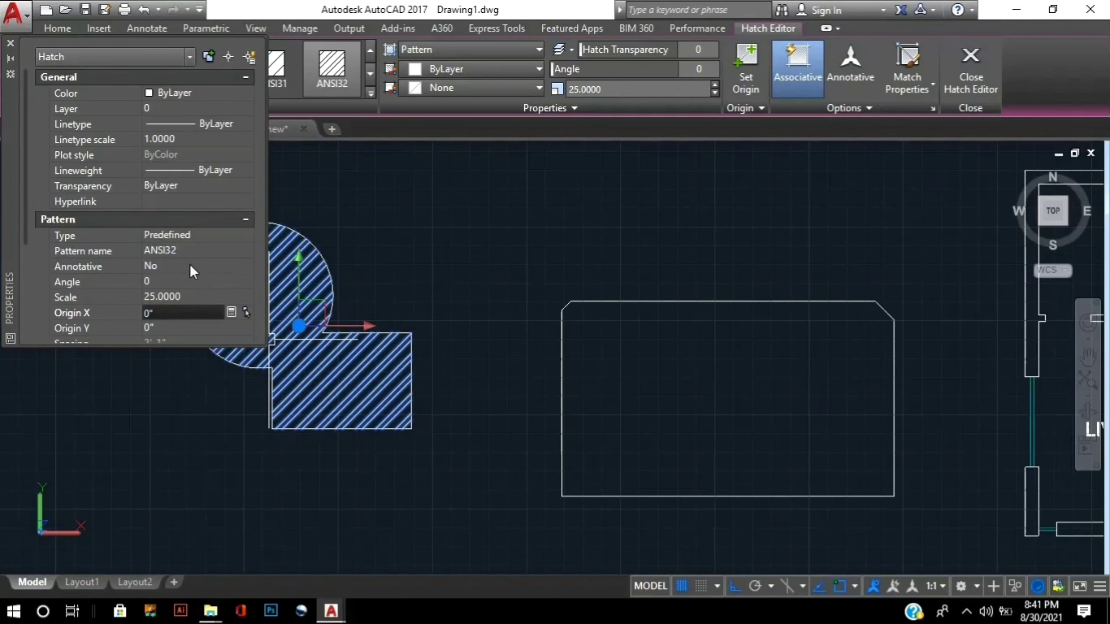
scroll(191, 265, down, 1)
scroll(188, 268, down, 2)
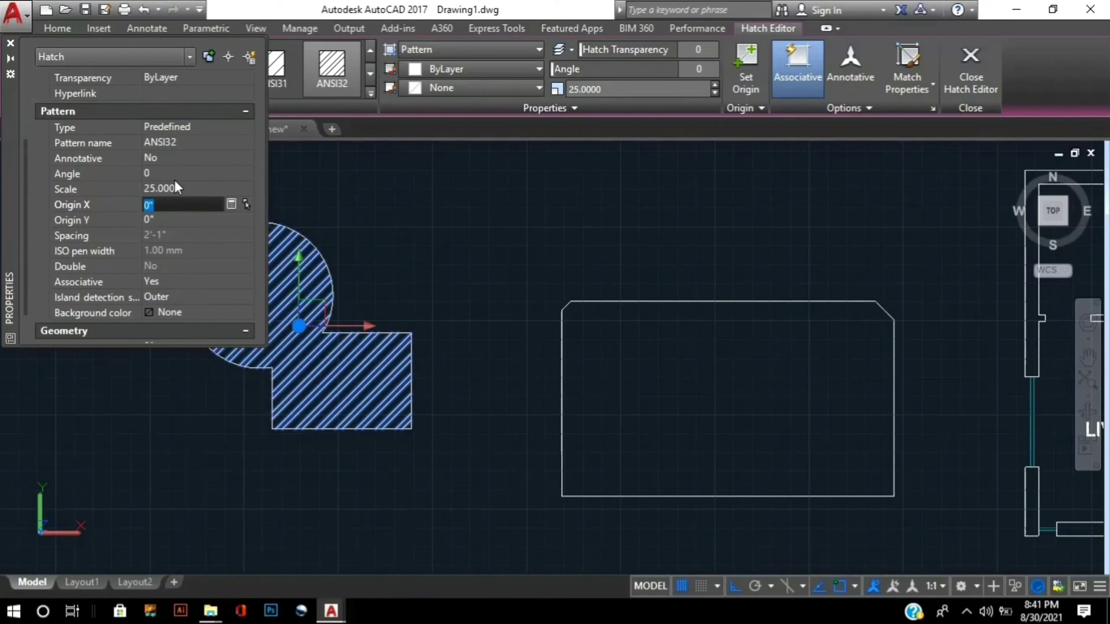
click(11, 44)
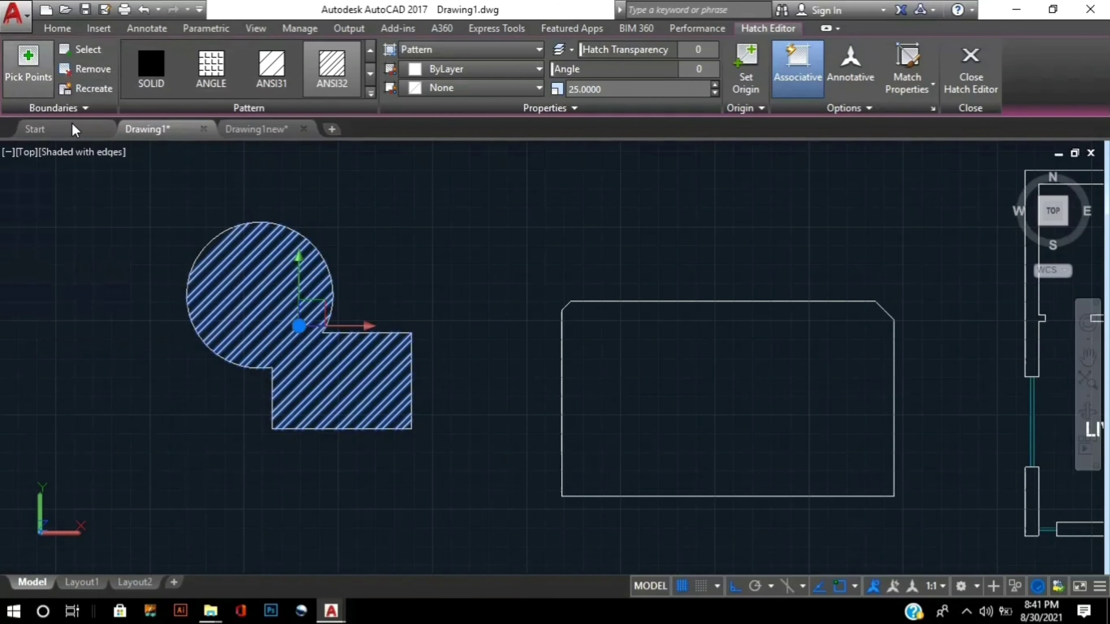
key(Escape)
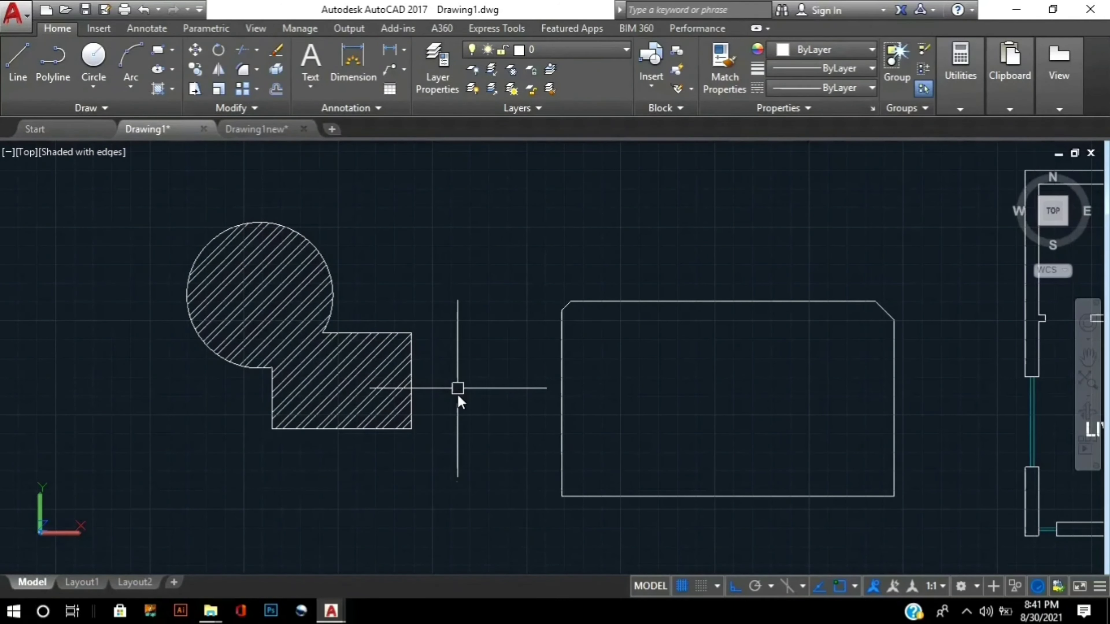
middle_drag(452, 423, 471, 438)
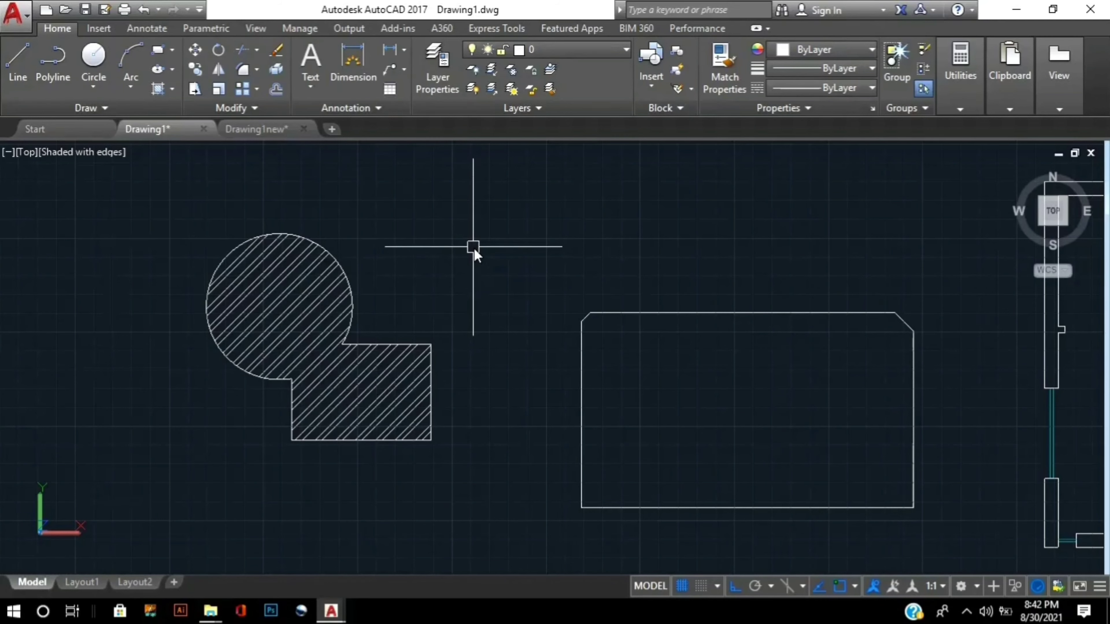
text(p)
key(Return)
drag(476, 289, 649, 302)
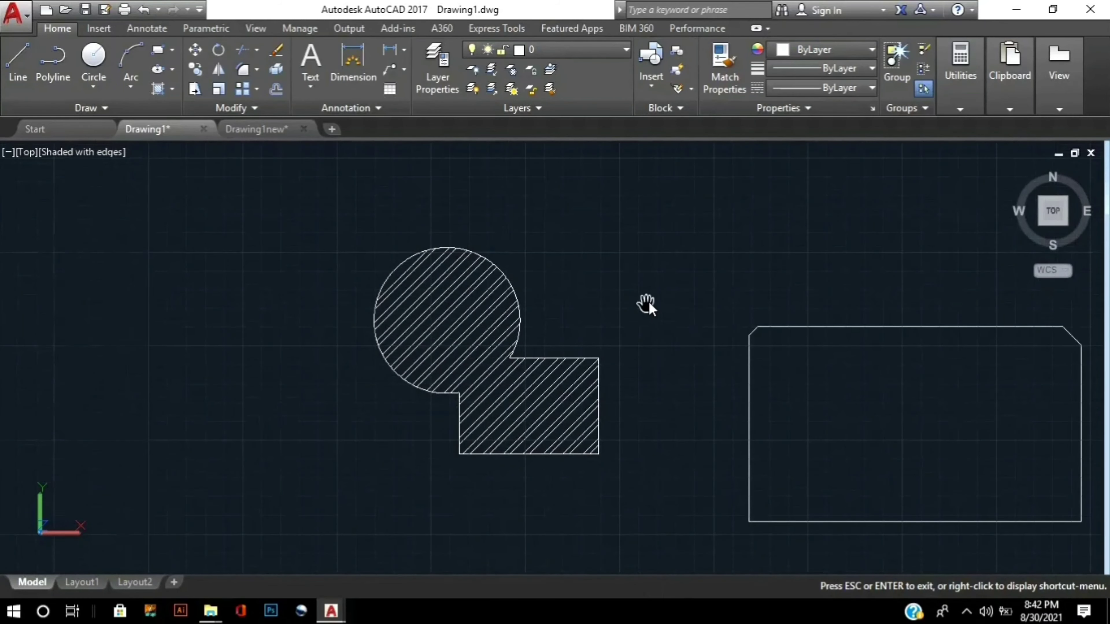
key(Escape)
middle_drag(629, 293, 664, 305)
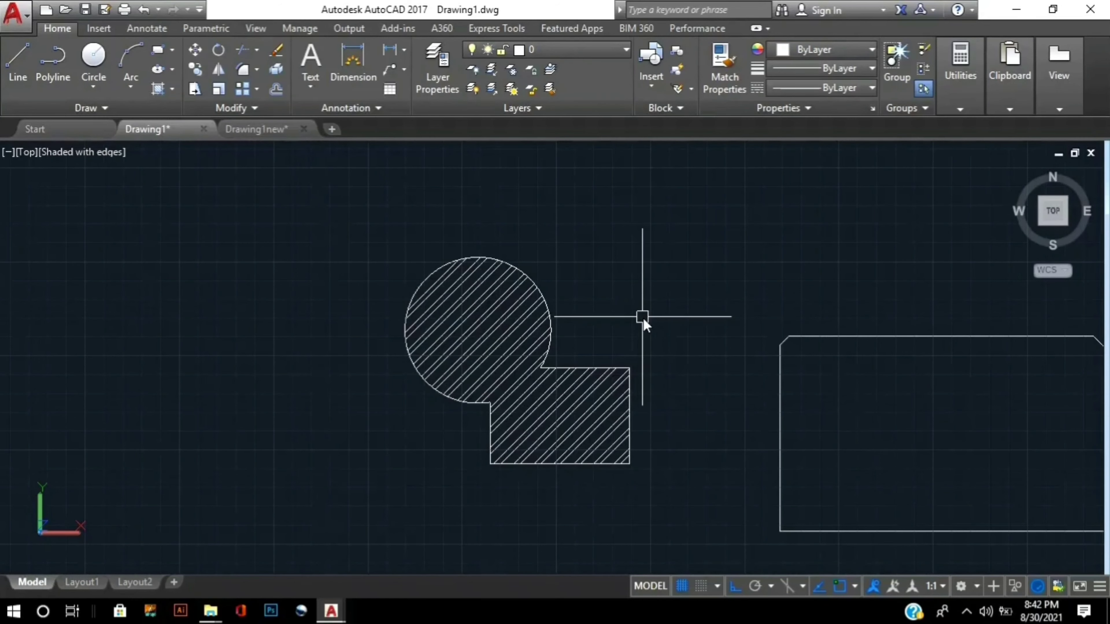
text(p)
key(Return)
drag(644, 318, 476, 323)
key(Escape)
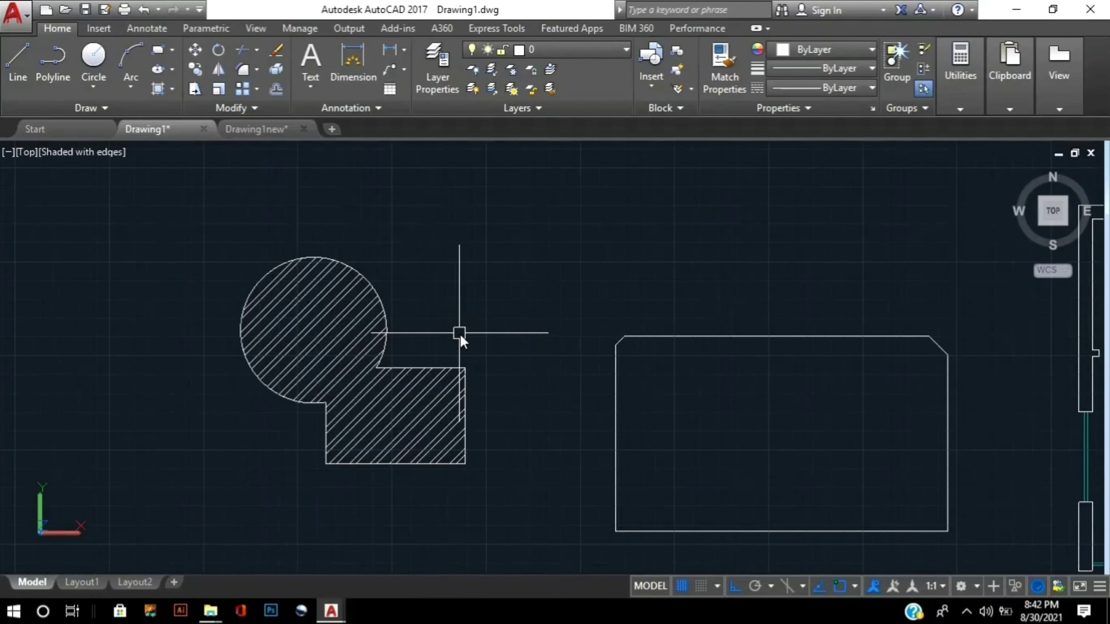